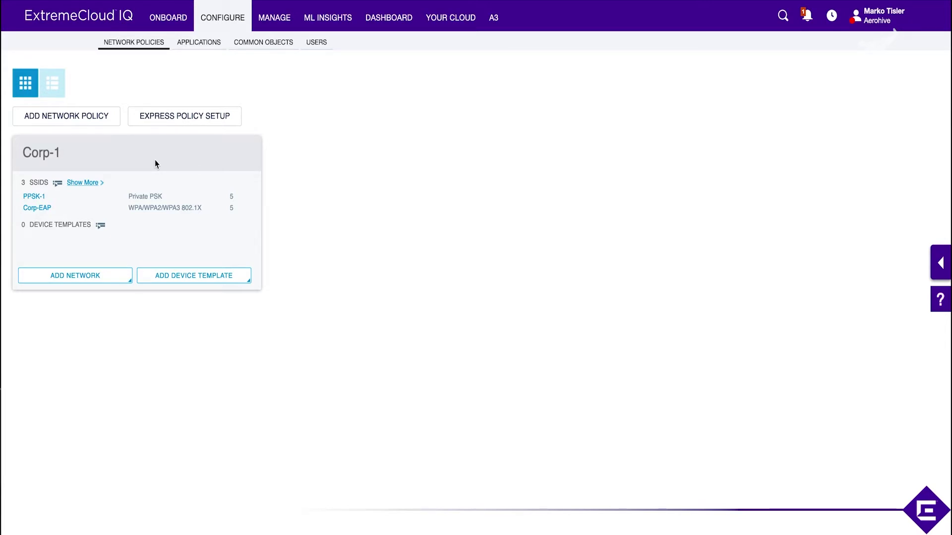
Step: Open the Corp-1 policy, check its empty AP templates list, and return to its Policy Details
{"action": "left_click", "coordinate": [51, 152]}
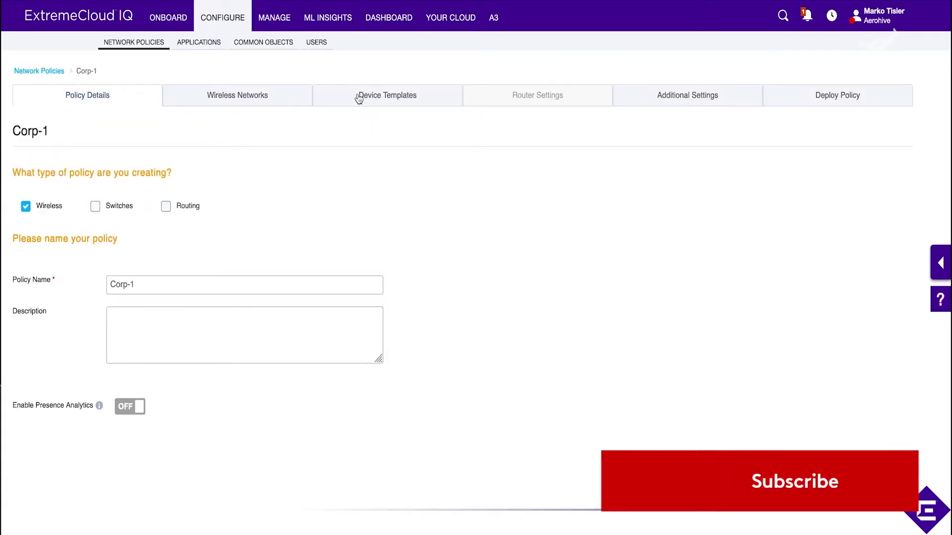
{"action": "left_click", "coordinate": [377, 97]}
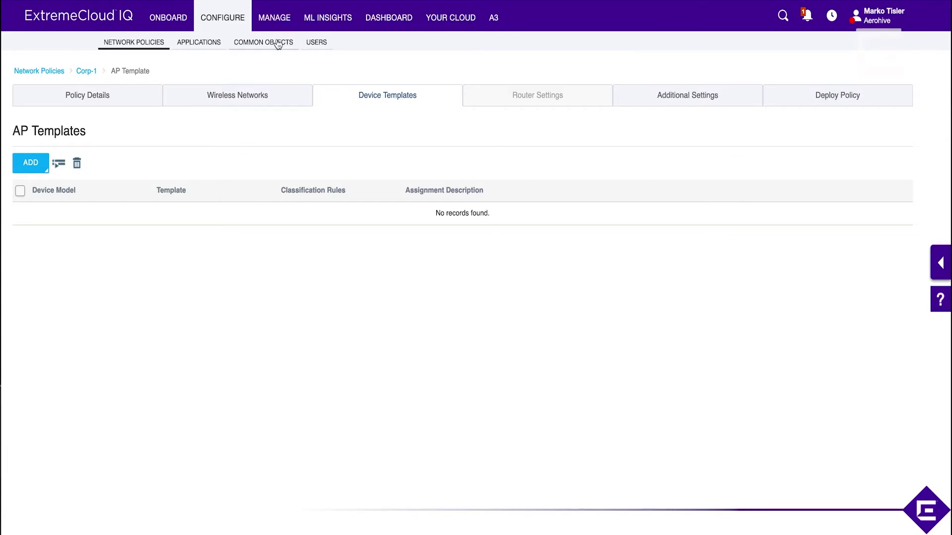
{"action": "left_click", "coordinate": [92, 75]}
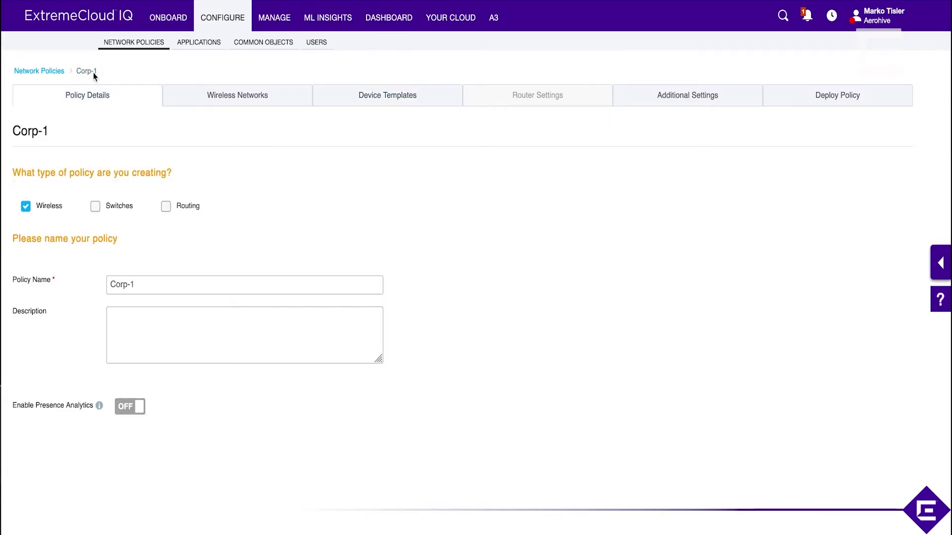
Step: Open the PPSK-1 wireless network in Corp-1 and open its Optional Settings customization
{"action": "left_click", "coordinate": [228, 97]}
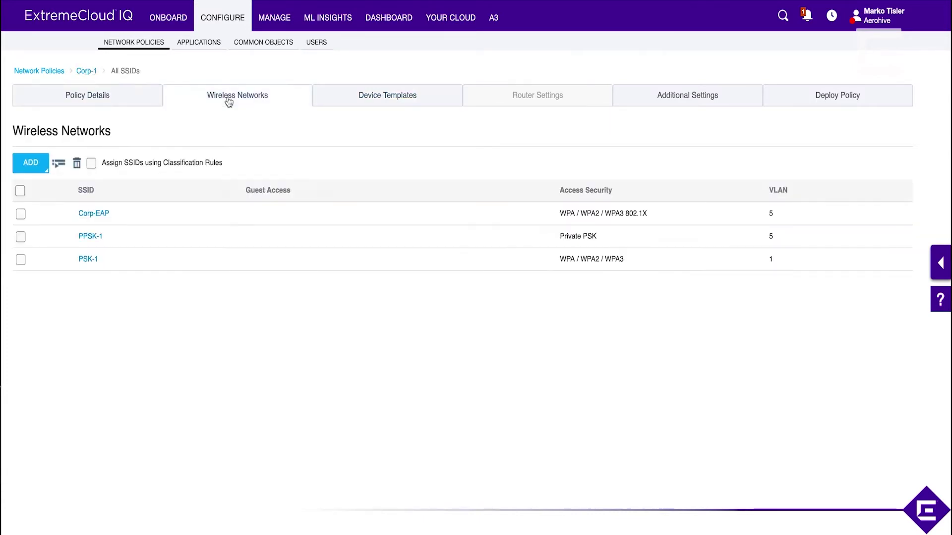
{"action": "left_click", "coordinate": [93, 237]}
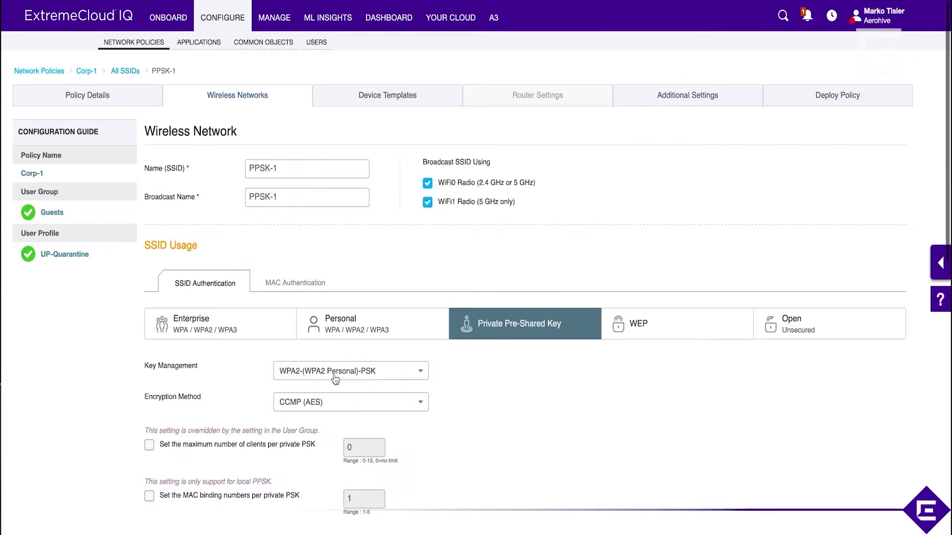
{"action": "scroll", "coordinate": [334, 379], "scroll_direction": "down", "scroll_amount": 13}
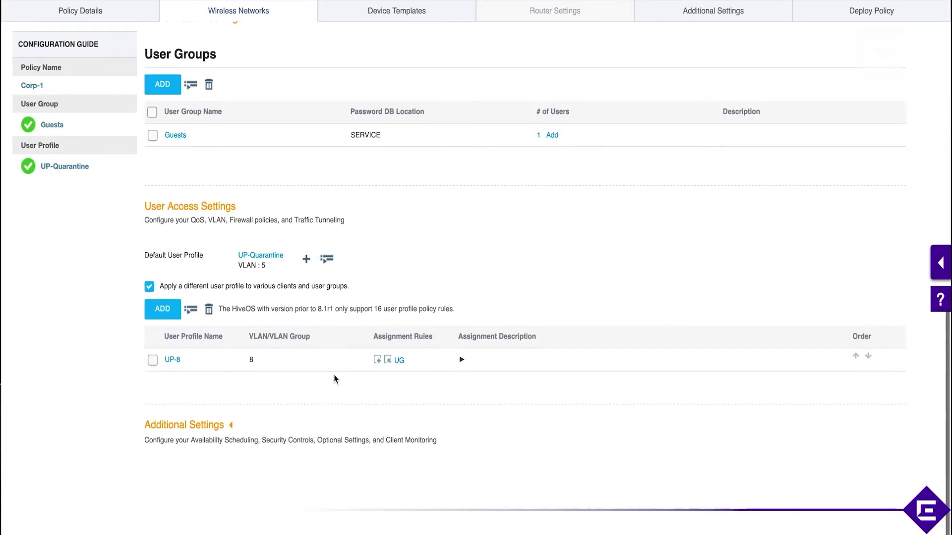
{"action": "left_click", "coordinate": [231, 425]}
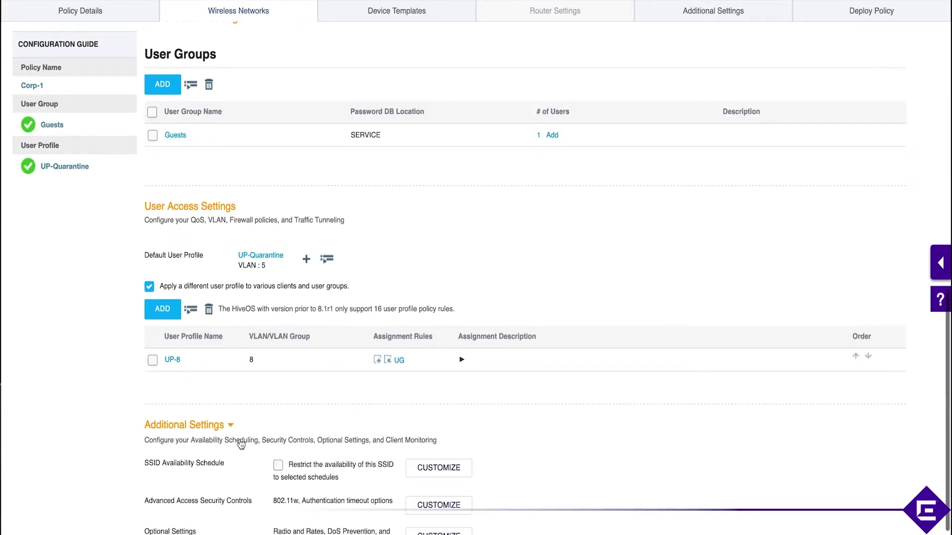
{"action": "scroll", "coordinate": [241, 444], "scroll_direction": "down", "scroll_amount": 3}
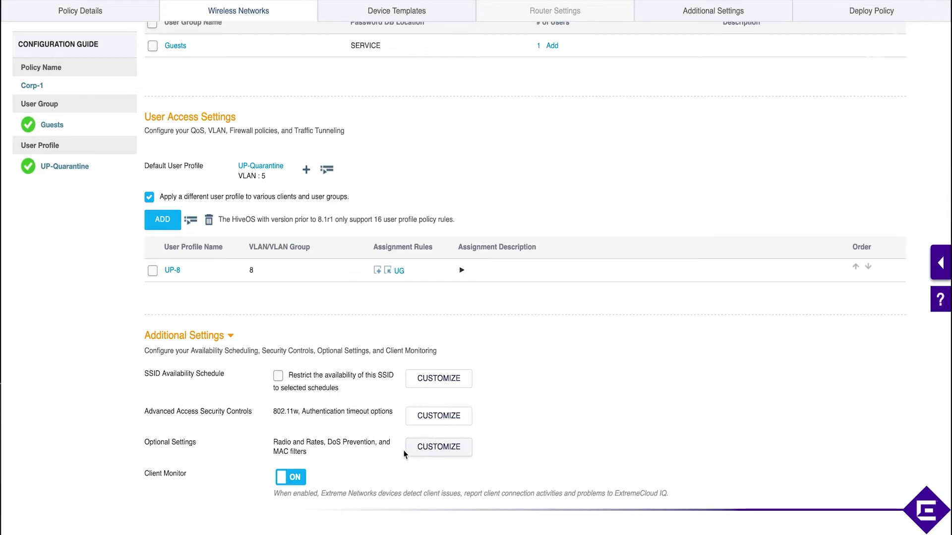
{"action": "left_click", "coordinate": [440, 448]}
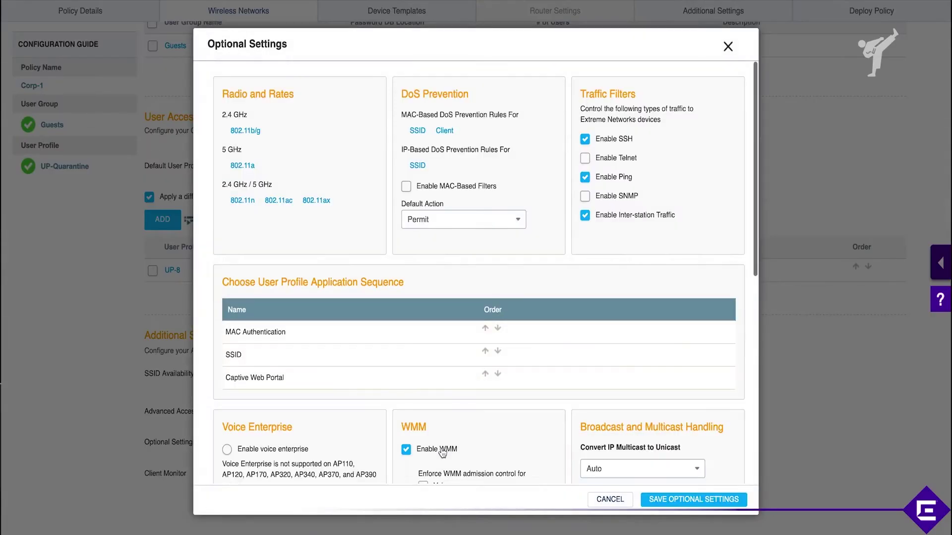
{"action": "scroll", "coordinate": [450, 262], "scroll_direction": "down", "scroll_amount": 1}
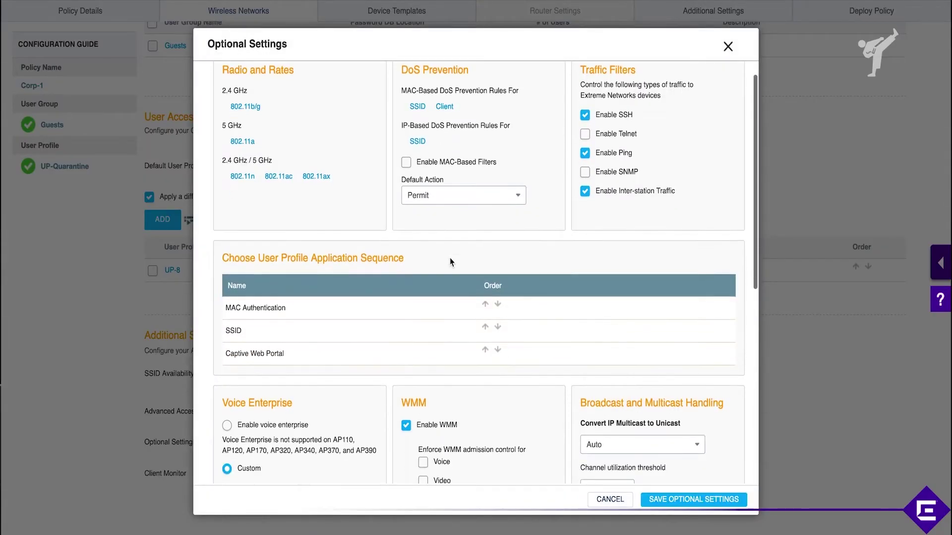
{"action": "left_click", "coordinate": [246, 141]}
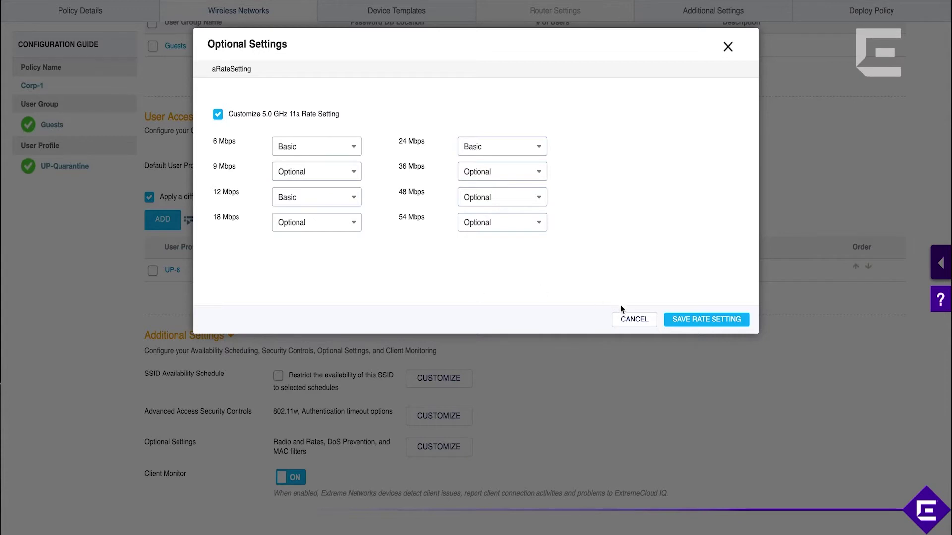
{"action": "left_click", "coordinate": [635, 322]}
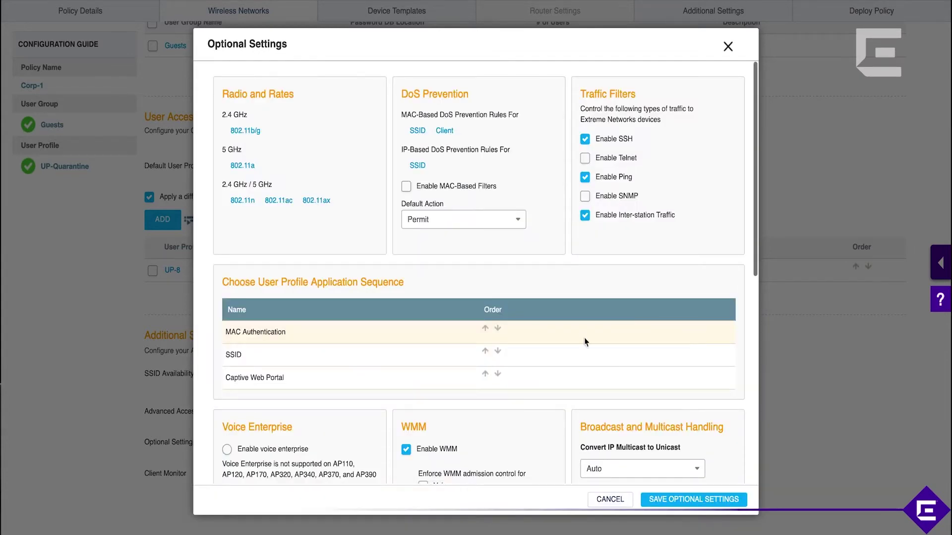
Step: Open the 2.4 GHz 802.11b/g rate settings and set 11 Mbps to Optional
{"action": "left_click", "coordinate": [244, 130]}
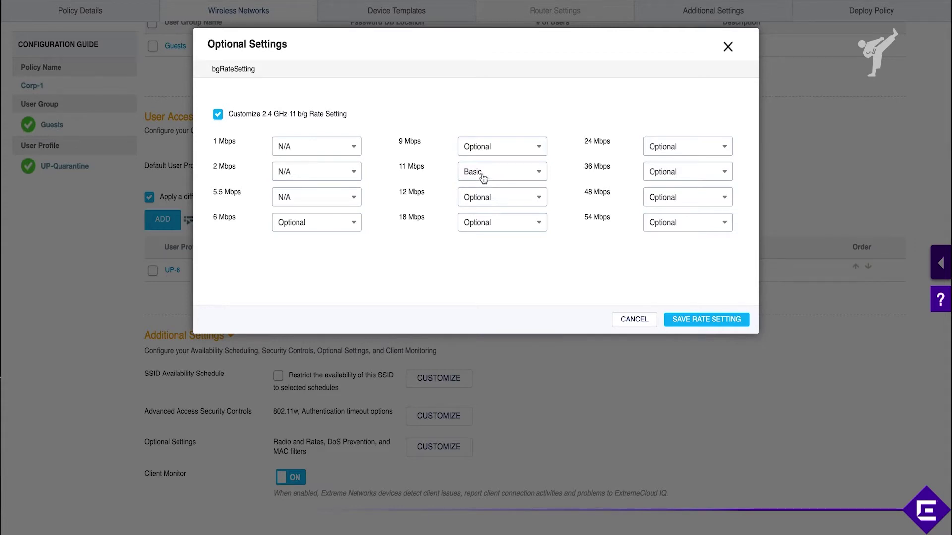
{"action": "left_click", "coordinate": [484, 179]}
{"action": "left_click", "coordinate": [485, 212]}
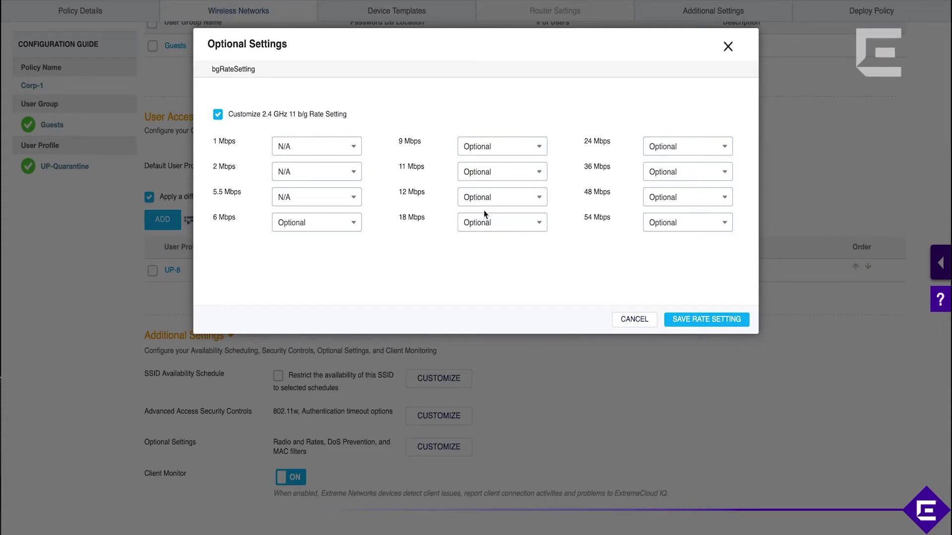
{"action": "left_click", "coordinate": [475, 173]}
{"action": "left_click", "coordinate": [477, 211]}
{"action": "left_click", "coordinate": [478, 175]}
{"action": "left_click", "coordinate": [480, 227]}
{"action": "left_click", "coordinate": [490, 176]}
{"action": "left_click", "coordinate": [489, 200]}
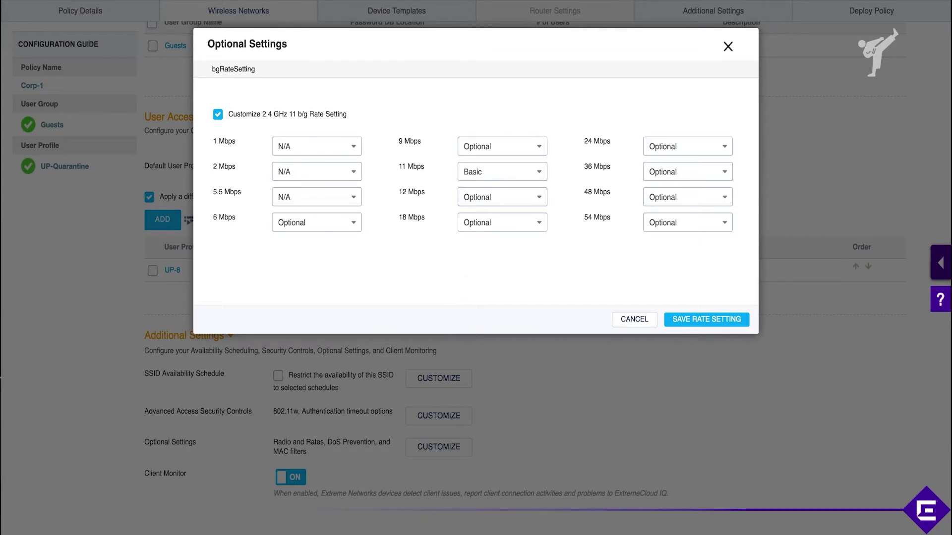
{"action": "left_click", "coordinate": [325, 224]}
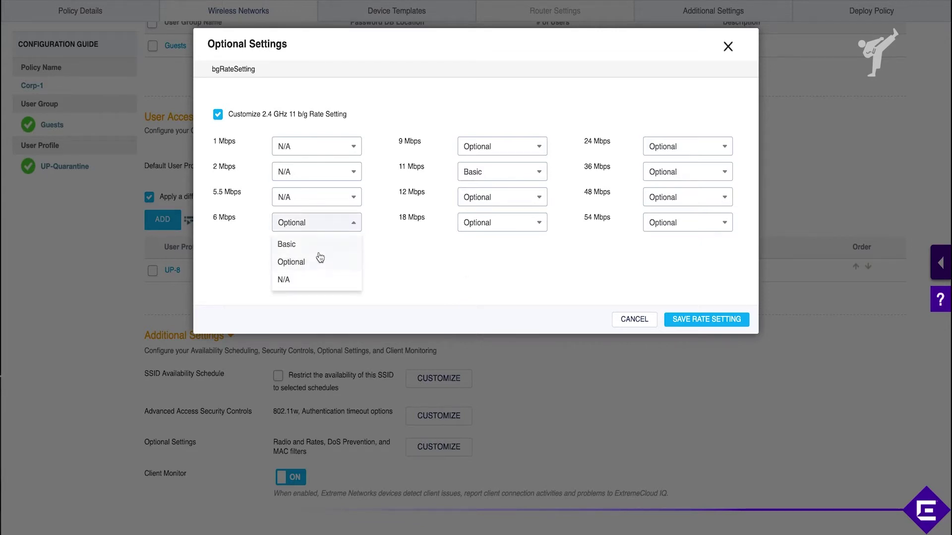
Step: Set the 6, 9 and 11 Mbps rates to N/A
{"action": "left_click", "coordinate": [317, 281]}
{"action": "left_click", "coordinate": [480, 148]}
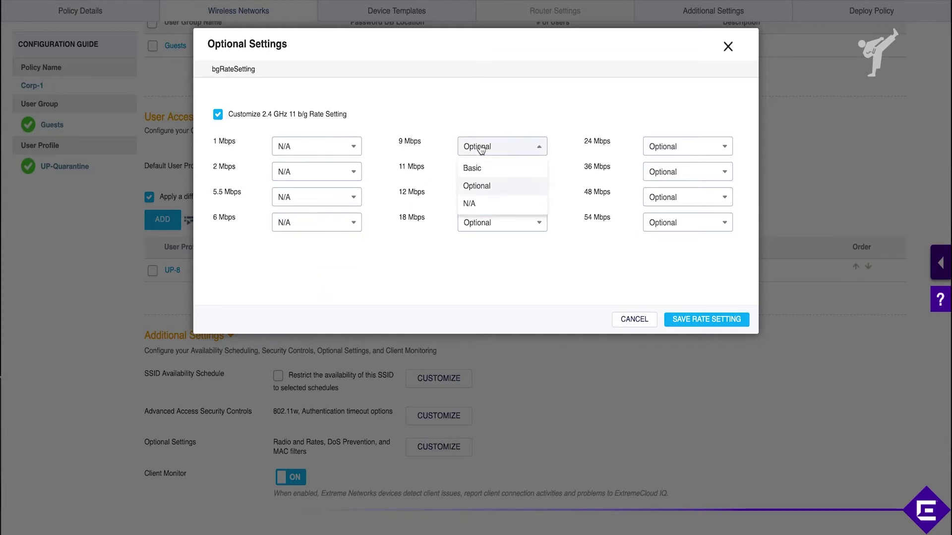
{"action": "left_click", "coordinate": [428, 147]}
{"action": "left_click", "coordinate": [481, 170]}
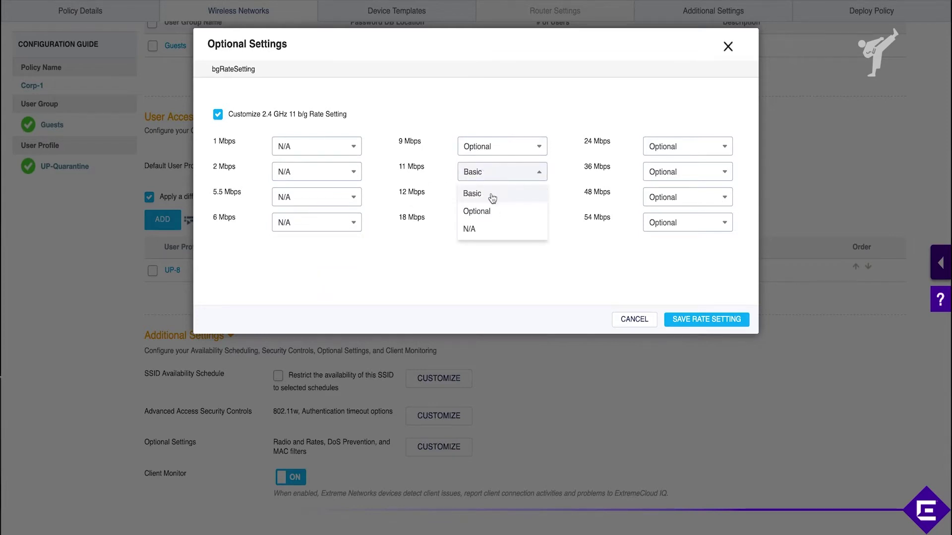
{"action": "left_click", "coordinate": [497, 236]}
{"action": "left_click", "coordinate": [497, 148]}
{"action": "left_click", "coordinate": [484, 208]}
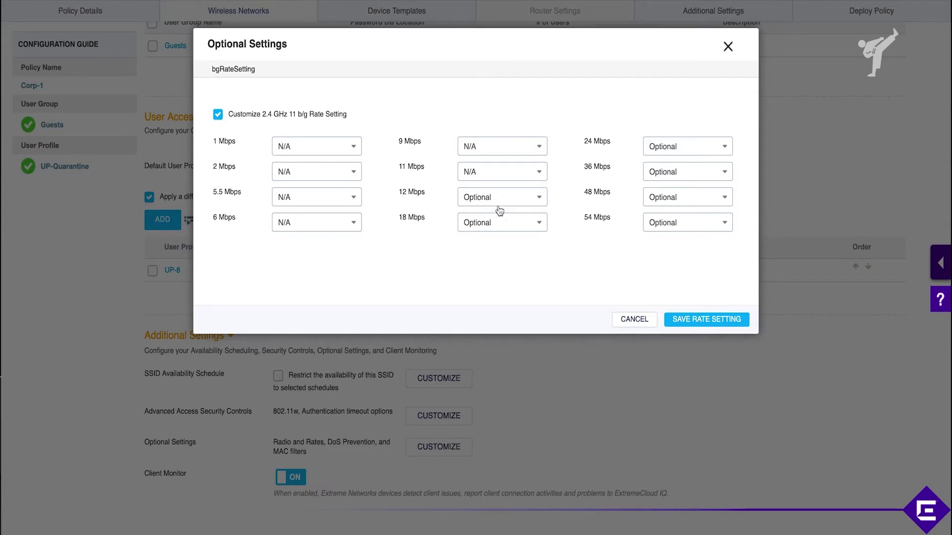
Step: Keep 12 Mbps at Optional and make 24 Mbps the Basic rate
{"action": "left_click", "coordinate": [492, 208]}
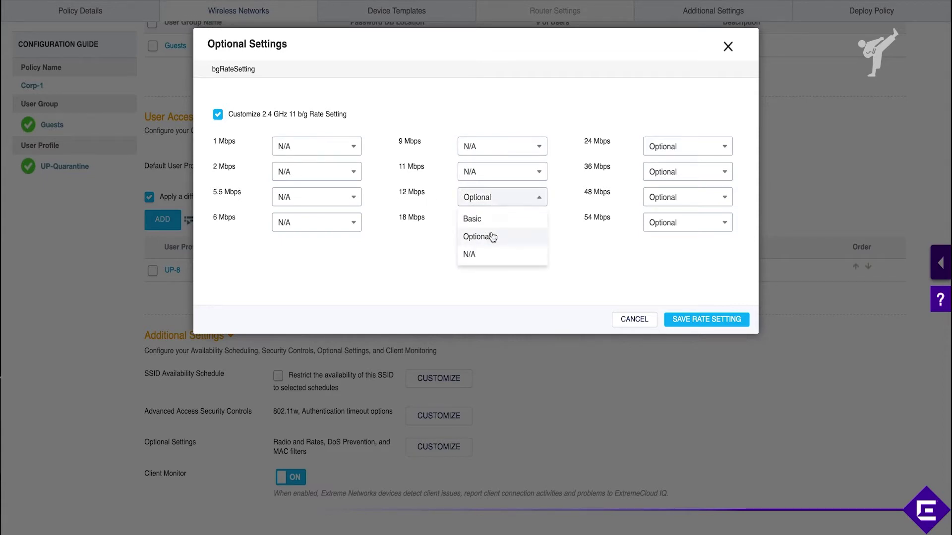
{"action": "left_click", "coordinate": [490, 220]}
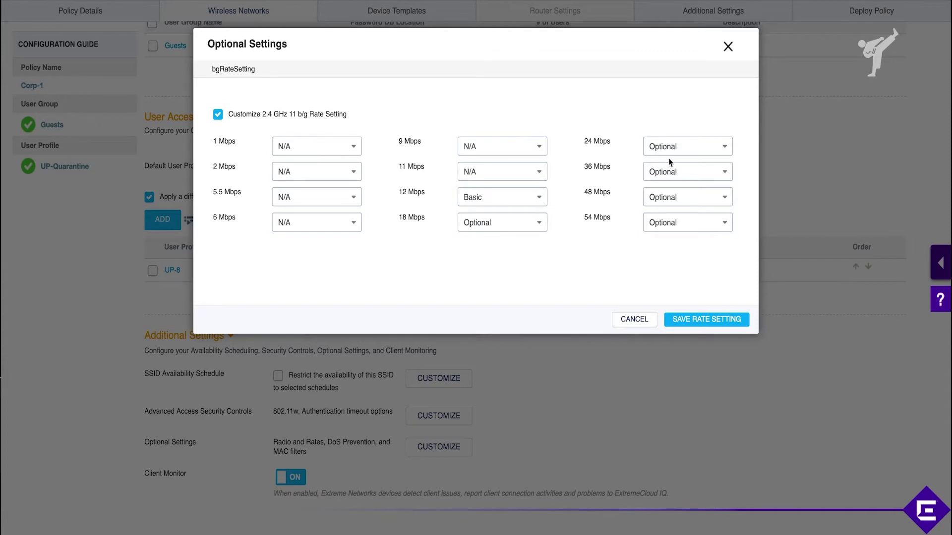
{"action": "left_click", "coordinate": [539, 198]}
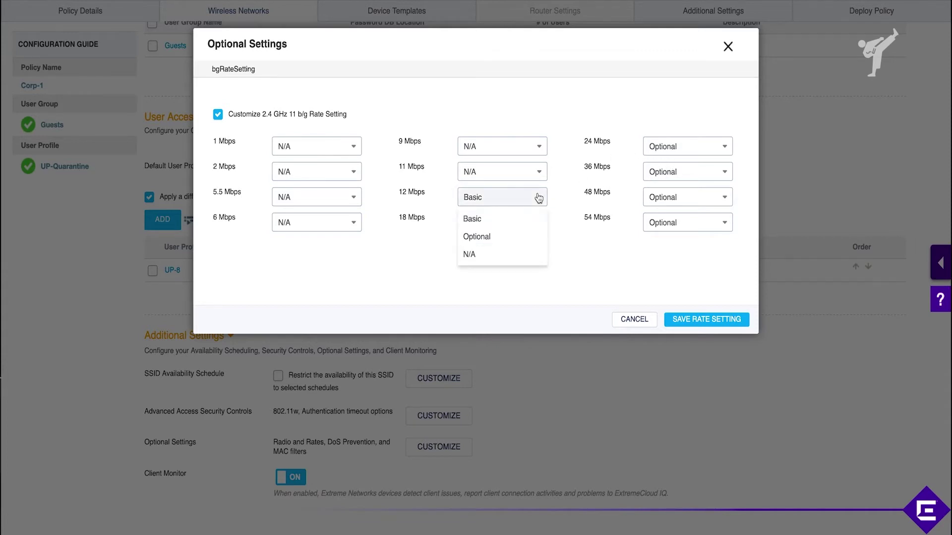
{"action": "left_click", "coordinate": [513, 238]}
{"action": "left_click", "coordinate": [691, 149]}
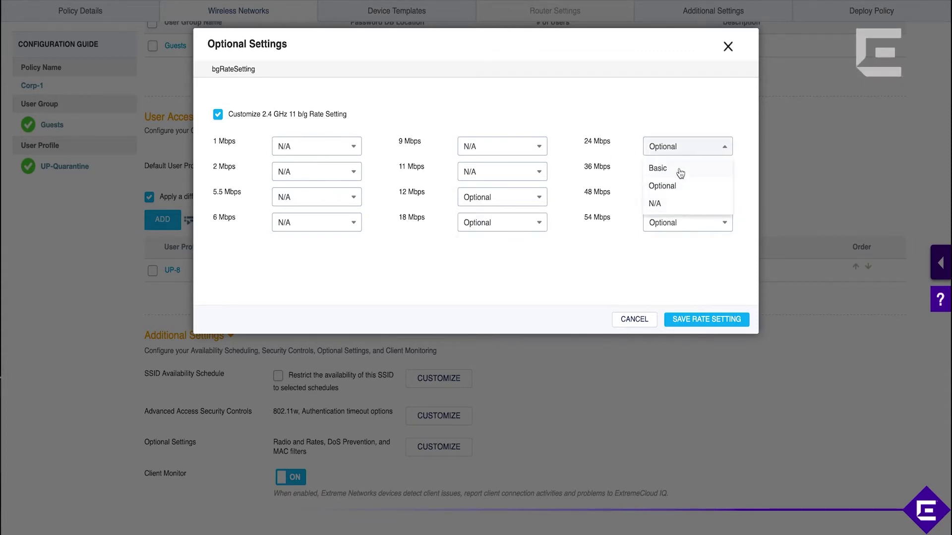
{"action": "left_click", "coordinate": [681, 173]}
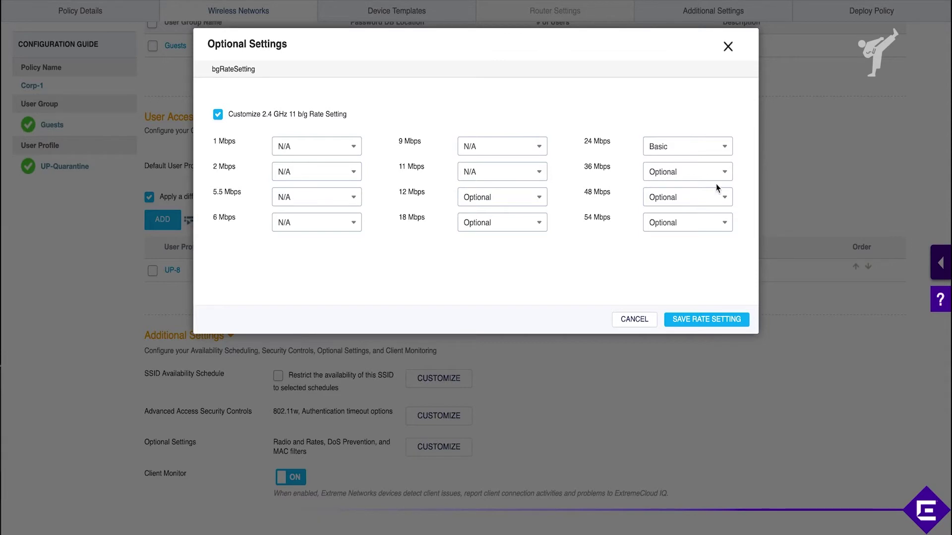
Step: Close Optional Settings, go to Common Objects Radio Profiles, and select radio_ng_11ax-2g
{"action": "left_click", "coordinate": [728, 46]}
{"action": "scroll", "coordinate": [642, 435], "scroll_direction": "up", "scroll_amount": 15}
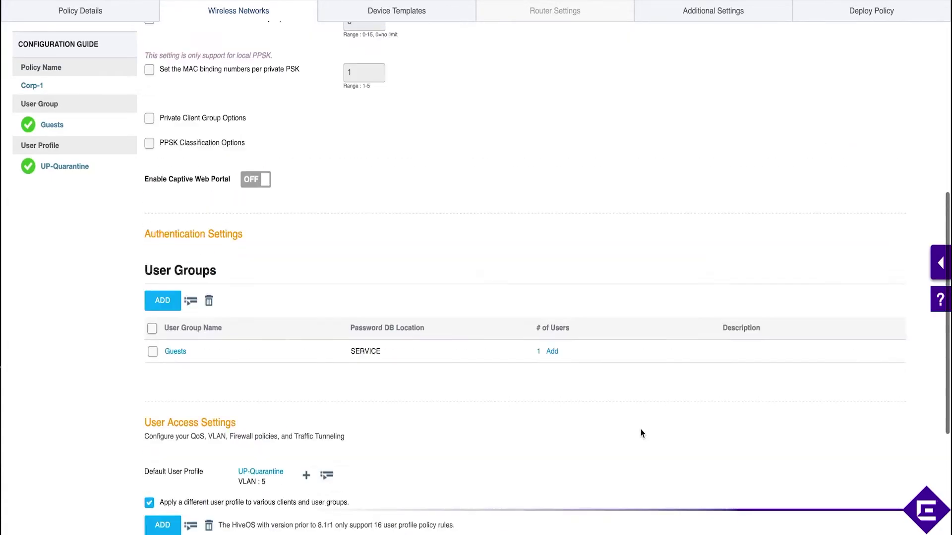
{"action": "left_click", "coordinate": [283, 45]}
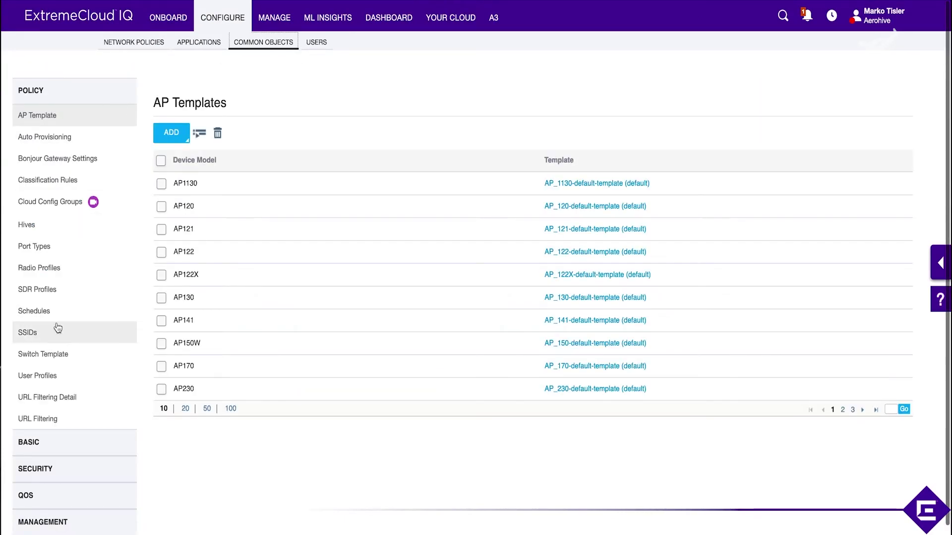
{"action": "left_click", "coordinate": [69, 272]}
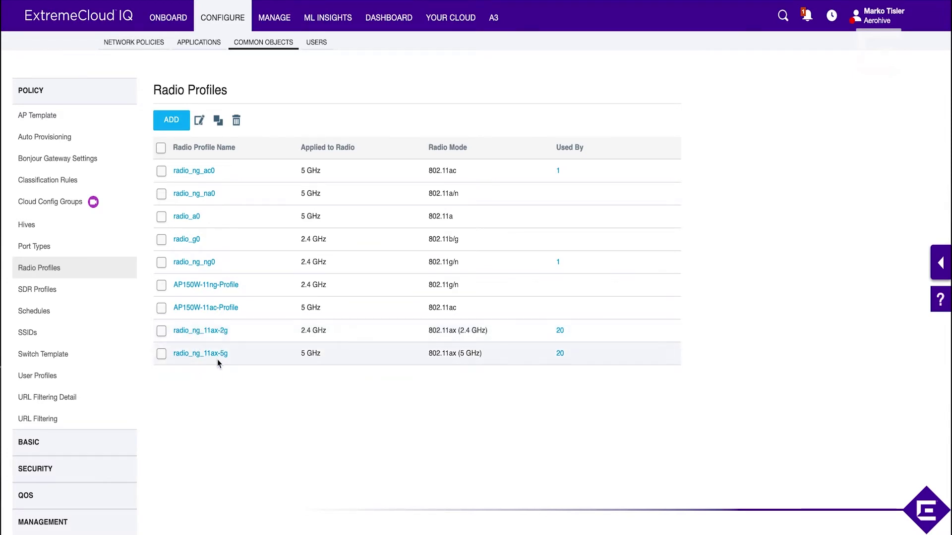
{"action": "left_click", "coordinate": [162, 333]}
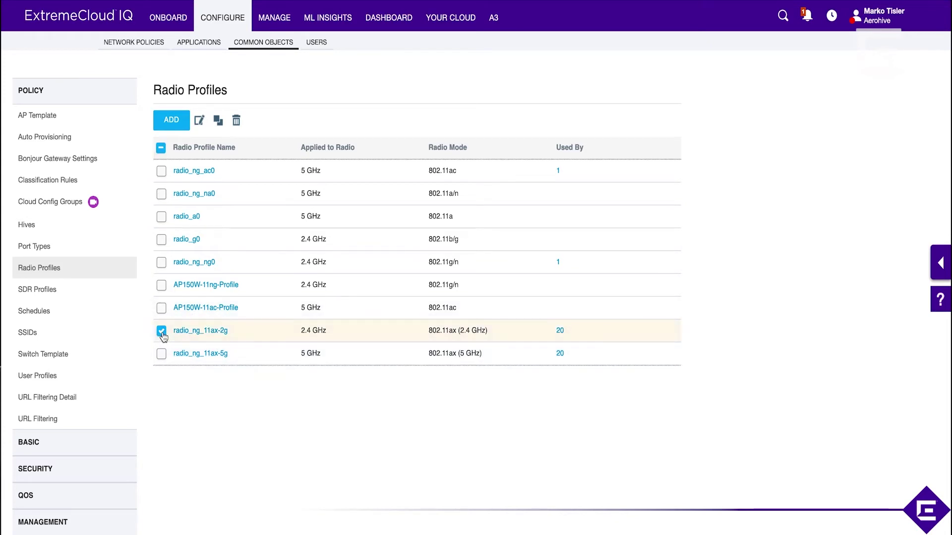
Step: Clone radio_ng_11ax-2g as Custom-2.4
{"action": "left_click", "coordinate": [218, 123]}
{"action": "left_click", "coordinate": [398, 119]}
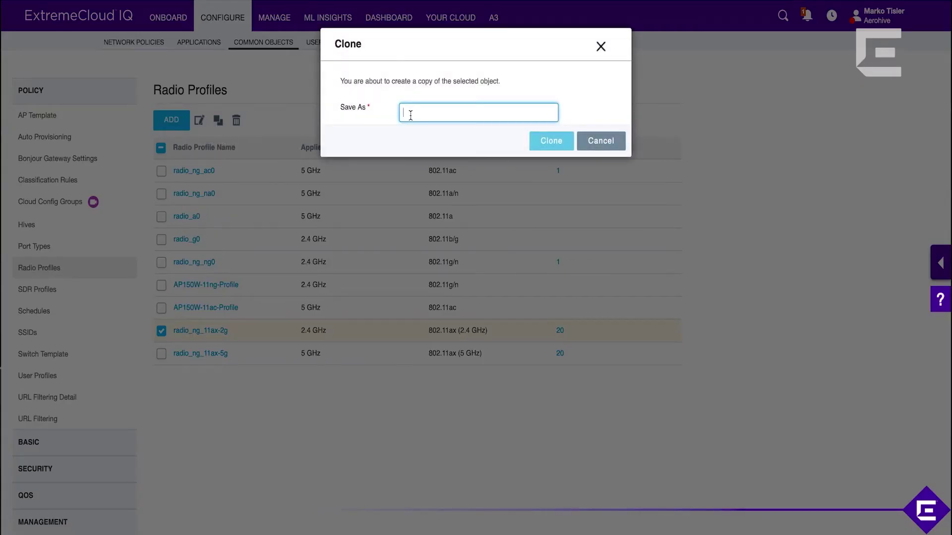
{"action": "type", "text": "Custom-2.4"}
{"action": "left_click", "coordinate": [562, 146]}
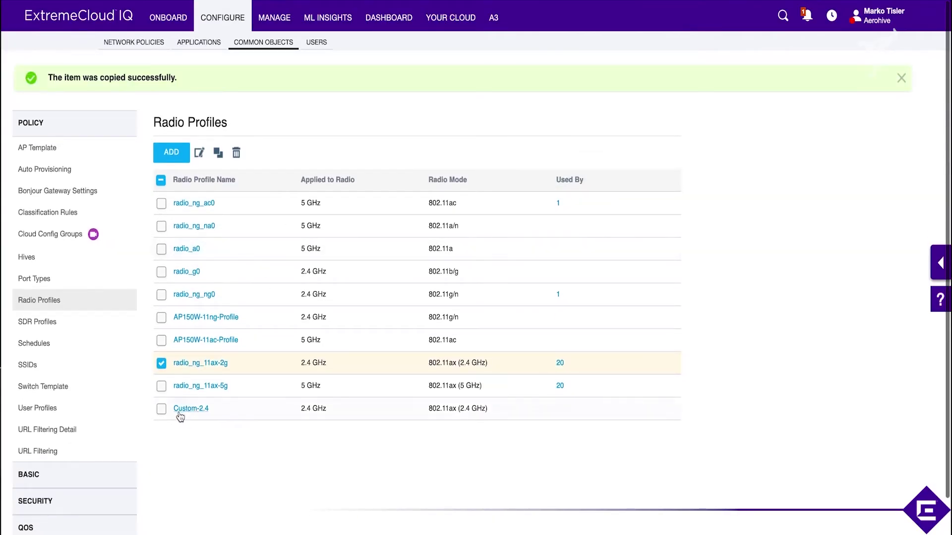
Step: Select radio_ng_11ax-5g instead and start cloning it with the name Custom-5
{"action": "left_click", "coordinate": [161, 364]}
{"action": "left_click", "coordinate": [163, 386]}
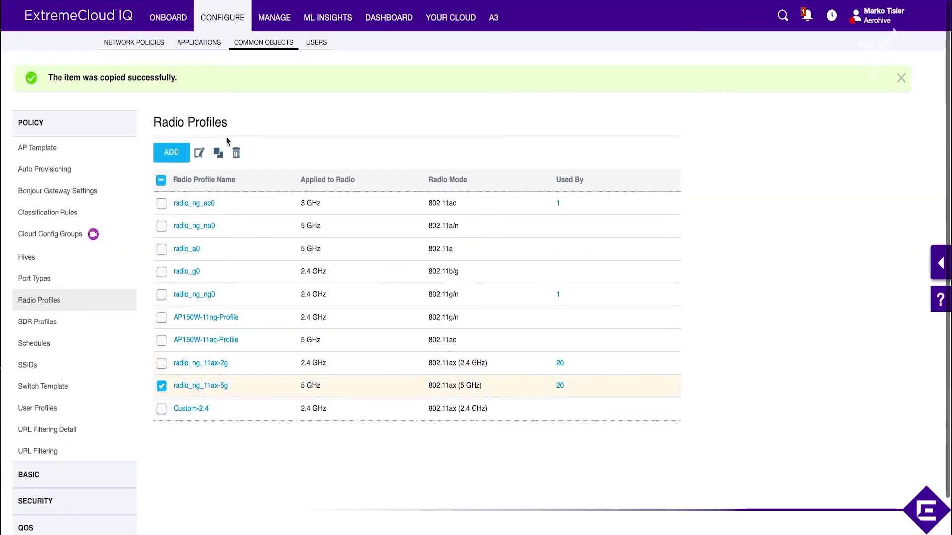
{"action": "left_click", "coordinate": [218, 152]}
{"action": "left_click", "coordinate": [405, 112]}
{"action": "type", "text": "Cus"}
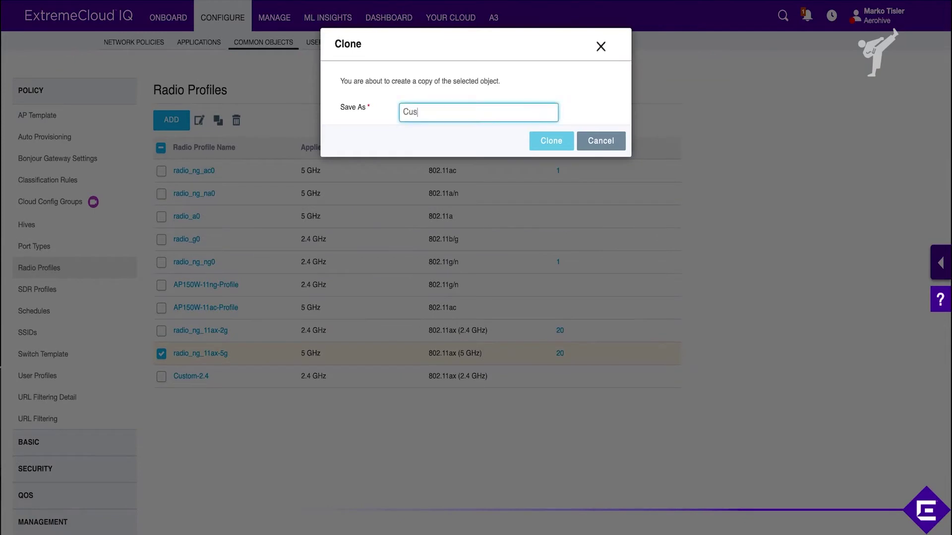
{"action": "type", "text": "tom-5"}
Step: Create the Custom-5 clone, then open Custom-2.4 and set maximum transmit power to 15 dBm
{"action": "left_click", "coordinate": [548, 144]}
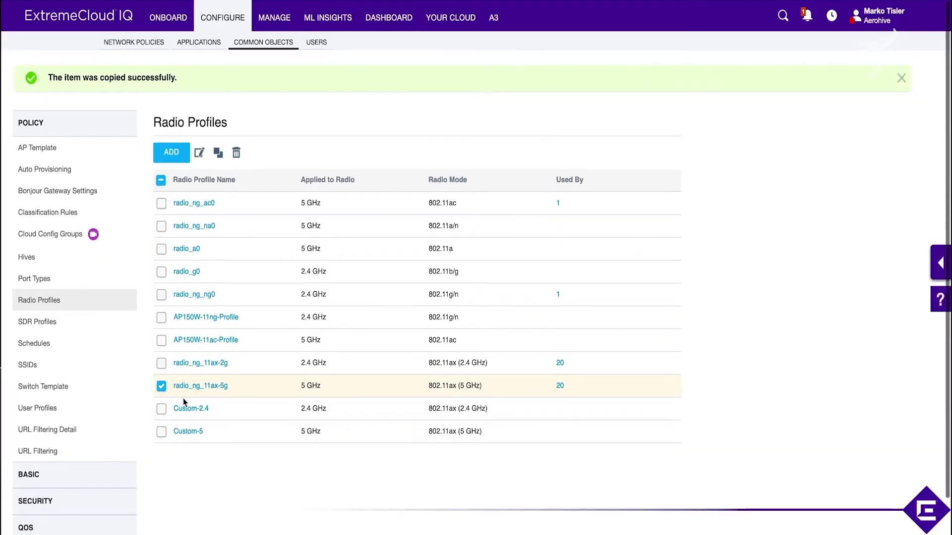
{"action": "left_click", "coordinate": [188, 408]}
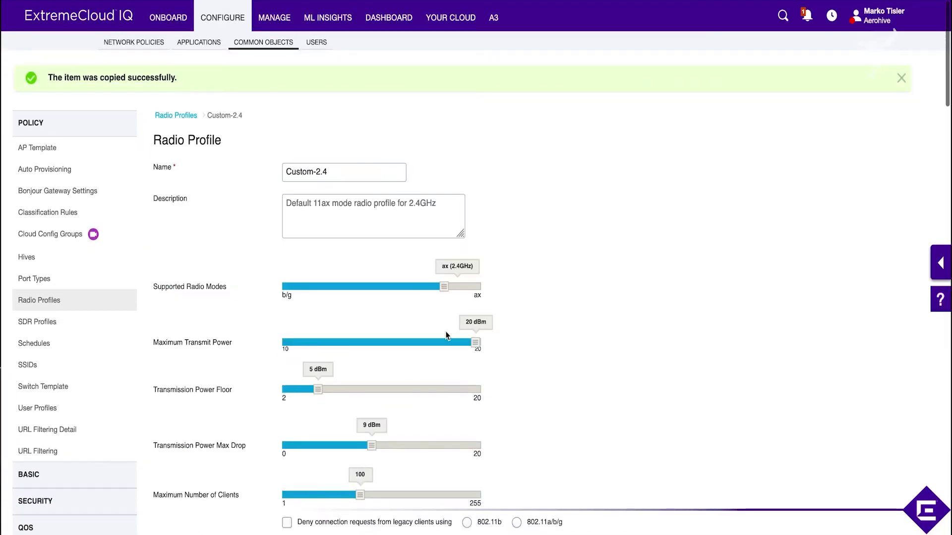
{"action": "scroll", "coordinate": [502, 323], "scroll_direction": "down", "scroll_amount": 2}
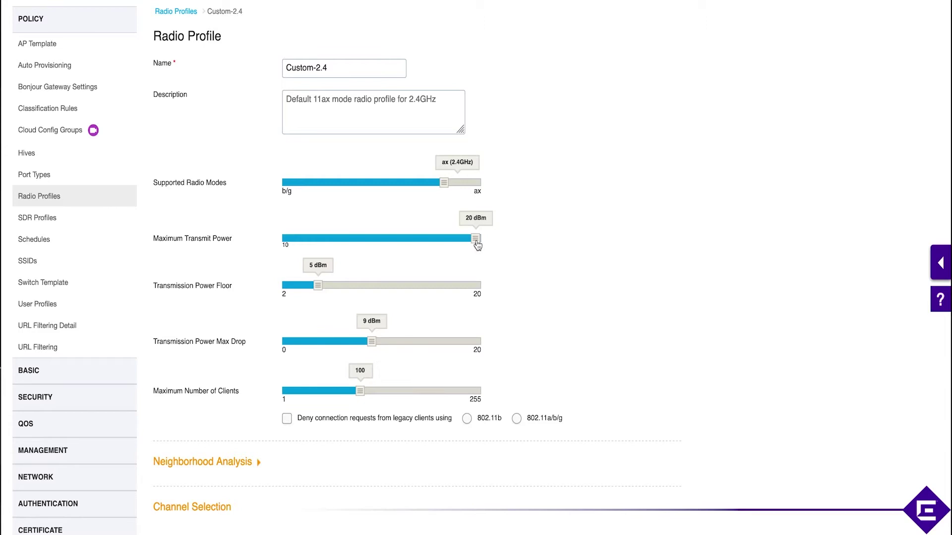
{"action": "mouse_move", "coordinate": [476, 245]}
{"action": "left_mouse_down"}
{"action": "mouse_move", "coordinate": [415, 247]}
{"action": "mouse_move", "coordinate": [486, 238]}
{"action": "left_mouse_up"}
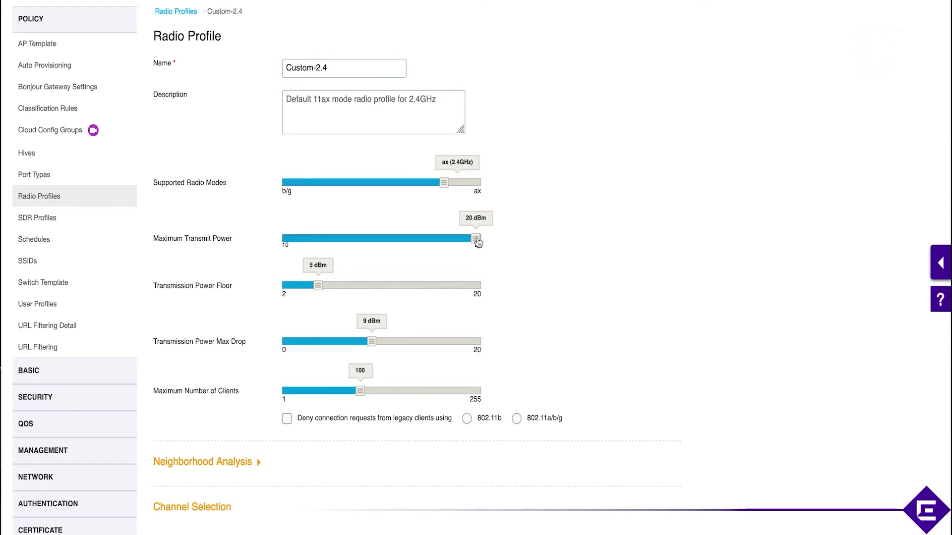
{"action": "left_click_drag", "start_coordinate": [477, 242], "coordinate": [383, 241]}
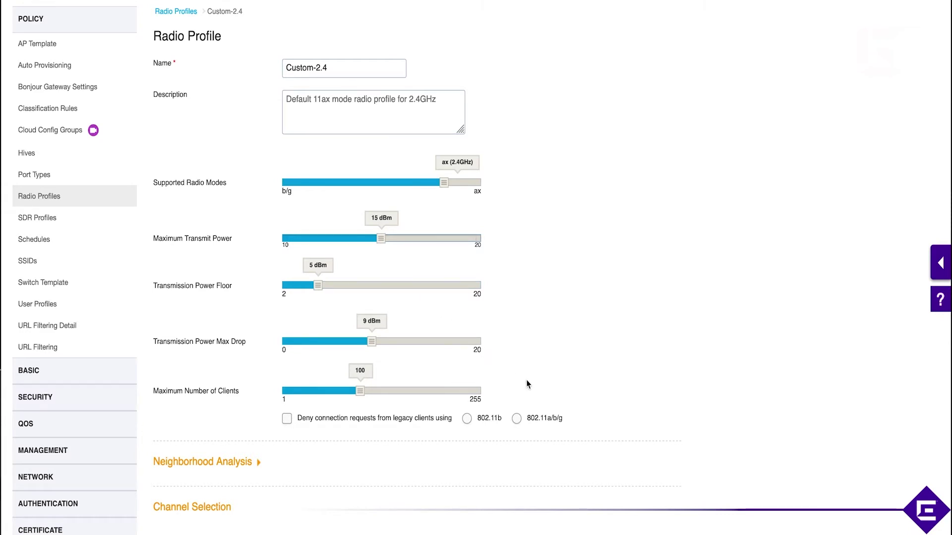
Step: Expand Custom-2.4's Neighborhood Analysis section, leaving the voice-priority scan skip enabled
{"action": "scroll", "coordinate": [527, 386], "scroll_direction": "down", "scroll_amount": 1}
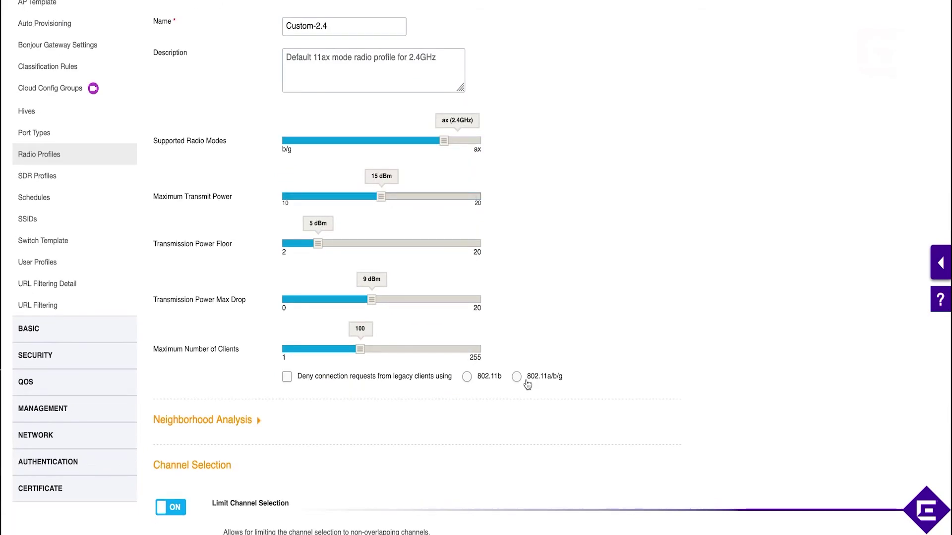
{"action": "scroll", "coordinate": [528, 385], "scroll_direction": "down", "scroll_amount": 1}
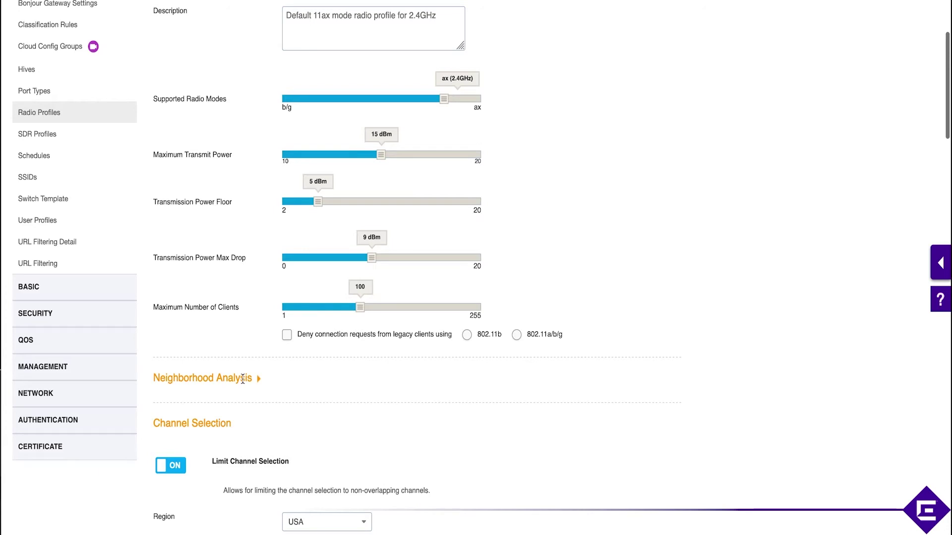
{"action": "left_click", "coordinate": [259, 381]}
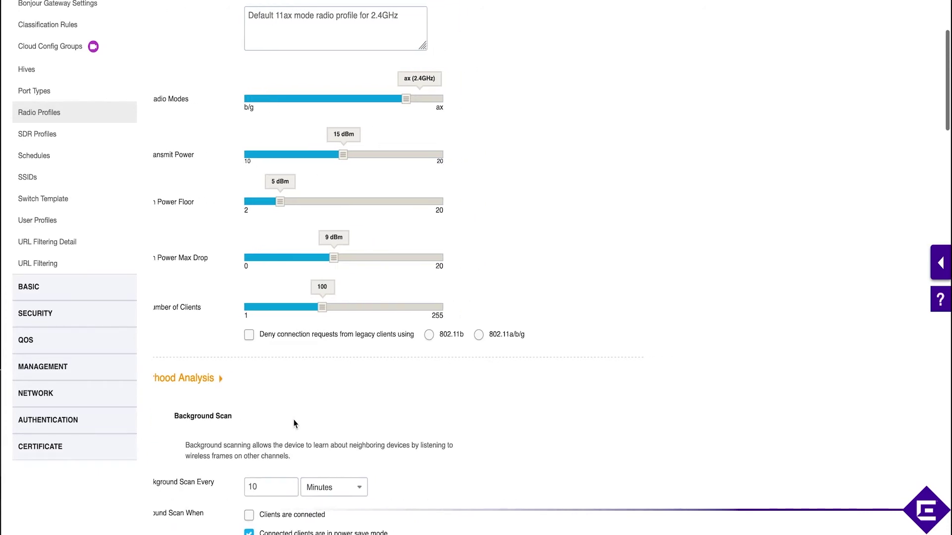
{"action": "scroll", "coordinate": [294, 423], "scroll_direction": "down", "scroll_amount": 5}
{"action": "scroll", "coordinate": [295, 424], "scroll_direction": "down", "scroll_amount": 2}
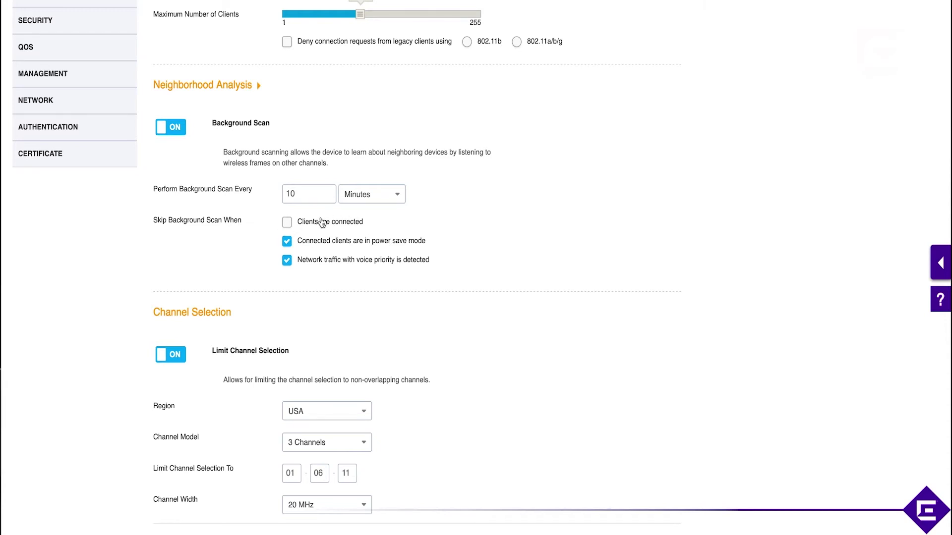
{"action": "scroll", "coordinate": [425, 231], "scroll_direction": "down", "scroll_amount": 3}
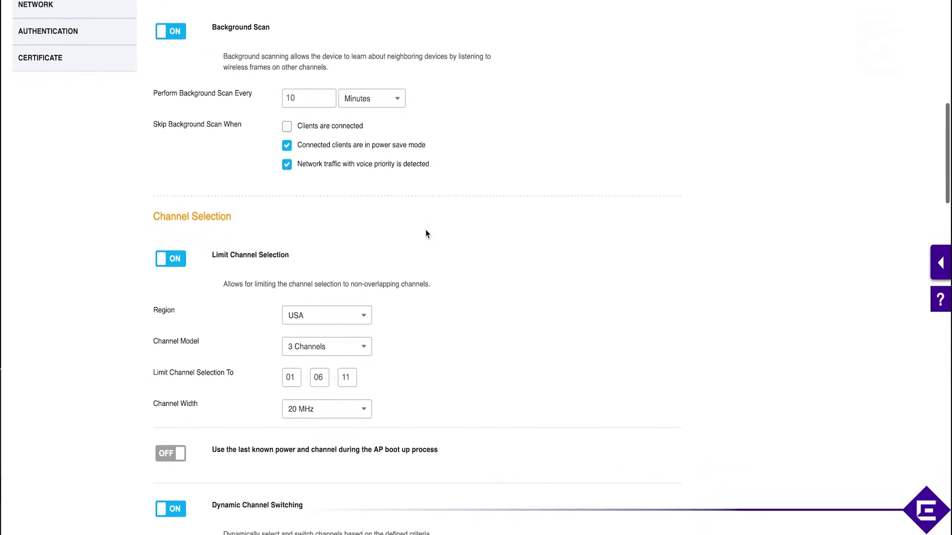
{"action": "left_click", "coordinate": [403, 128]}
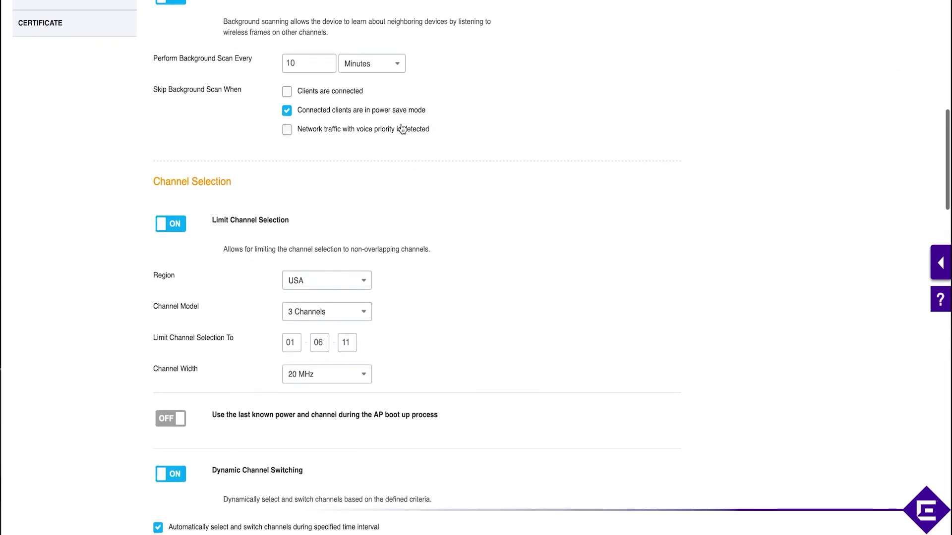
{"action": "left_click", "coordinate": [402, 128]}
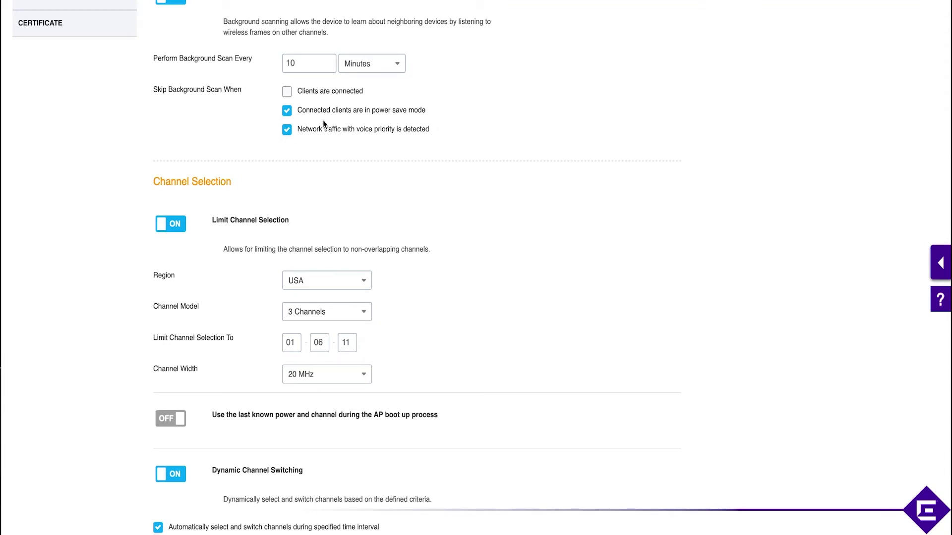
{"action": "scroll", "coordinate": [323, 120], "scroll_direction": "up", "scroll_amount": 1}
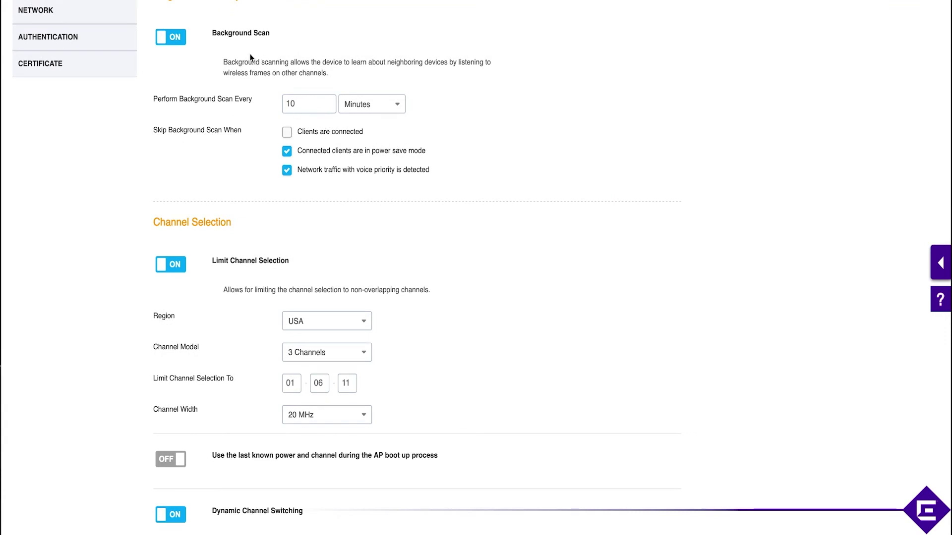
Step: Set the region to Europe and the channel model to 4 Channels (01, 05, 09, 13) at 20 MHz
{"action": "scroll", "coordinate": [286, 272], "scroll_direction": "down", "scroll_amount": 3}
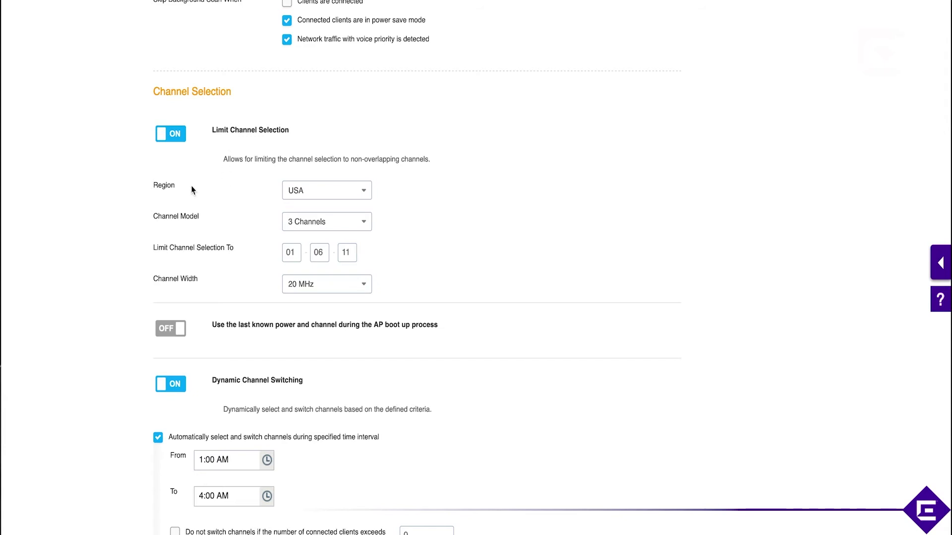
{"action": "left_click", "coordinate": [311, 189]}
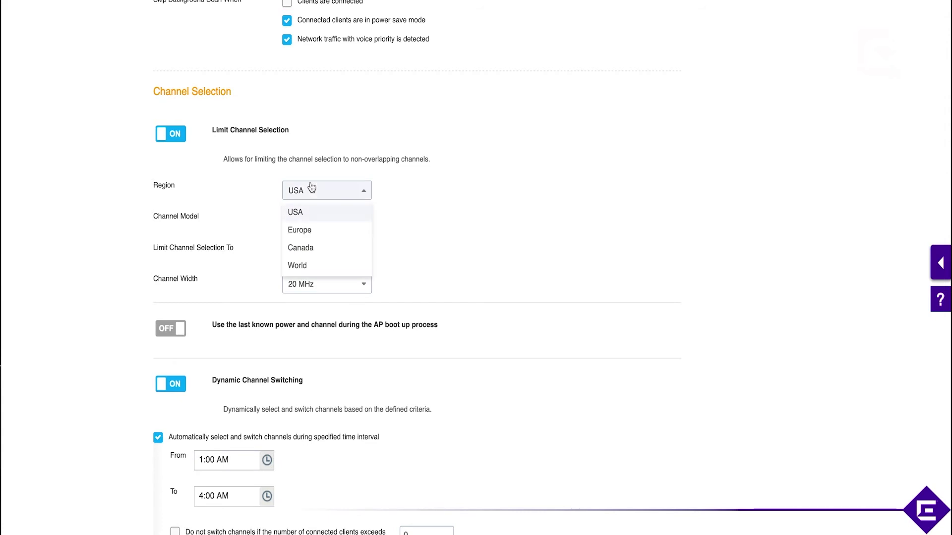
{"action": "left_click", "coordinate": [305, 233]}
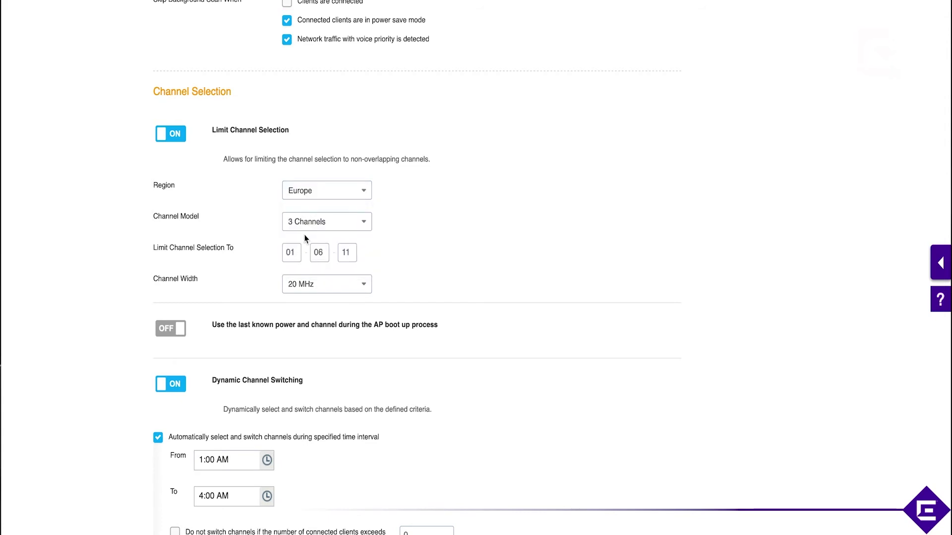
{"action": "left_click", "coordinate": [305, 227]}
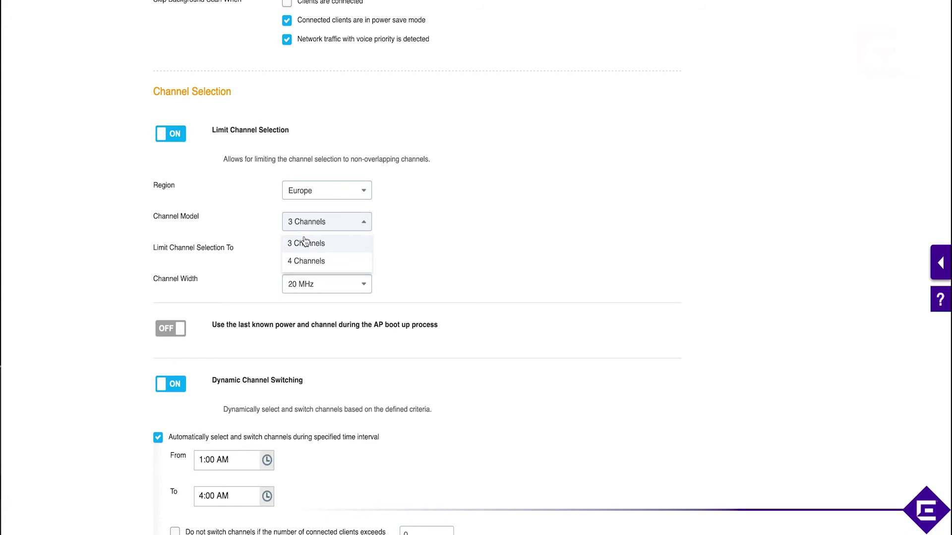
{"action": "left_click", "coordinate": [336, 248]}
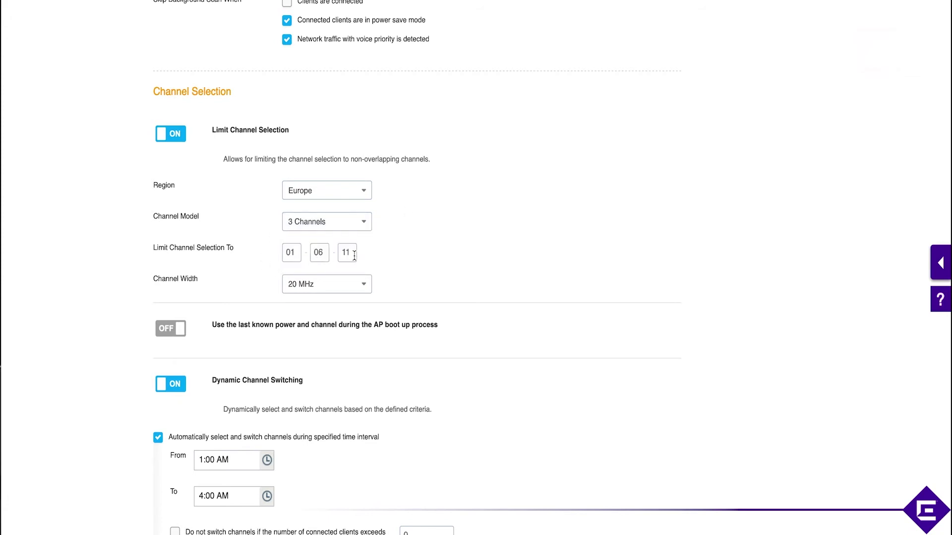
{"action": "left_click", "coordinate": [321, 228]}
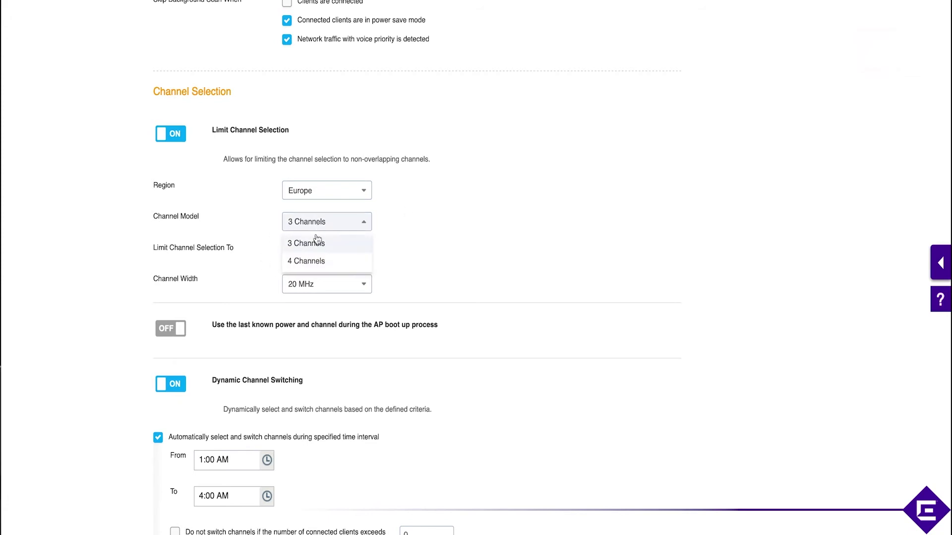
{"action": "left_click", "coordinate": [312, 263]}
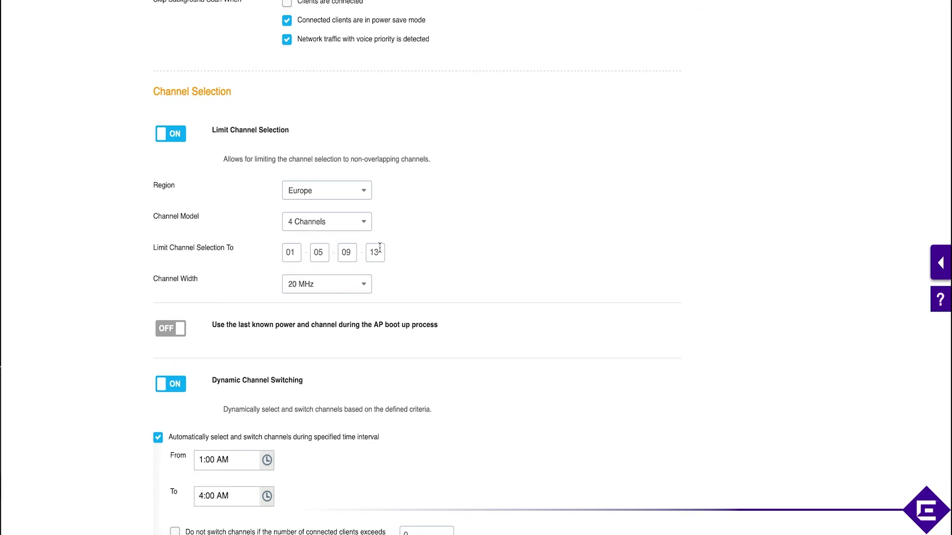
{"action": "left_click", "coordinate": [313, 288]}
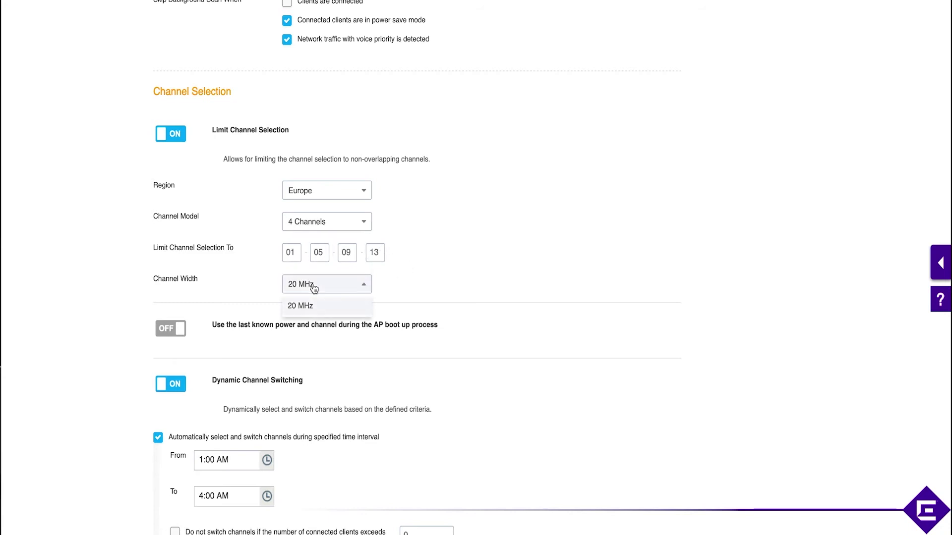
{"action": "left_click", "coordinate": [441, 289]}
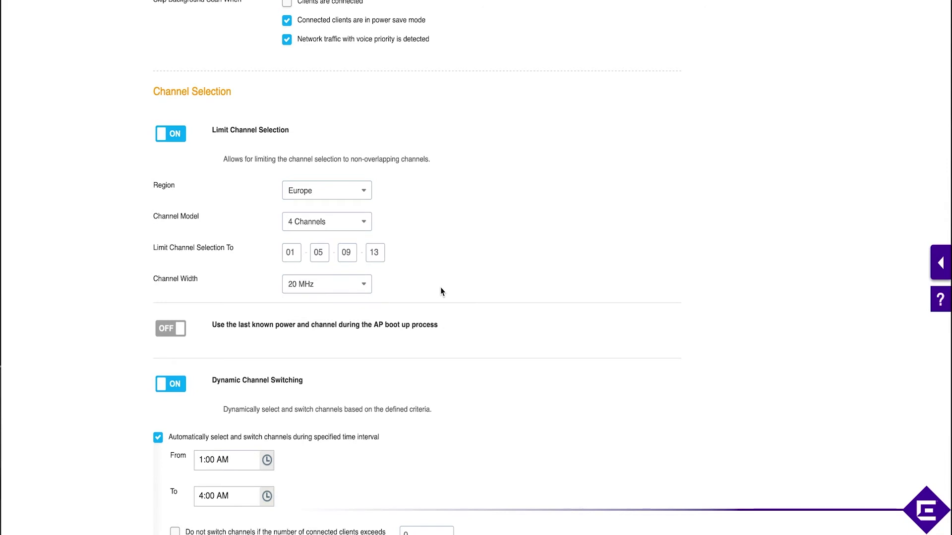
{"action": "scroll", "coordinate": [440, 289], "scroll_direction": "down", "scroll_amount": 1}
{"action": "scroll", "coordinate": [441, 291], "scroll_direction": "down", "scroll_amount": 1}
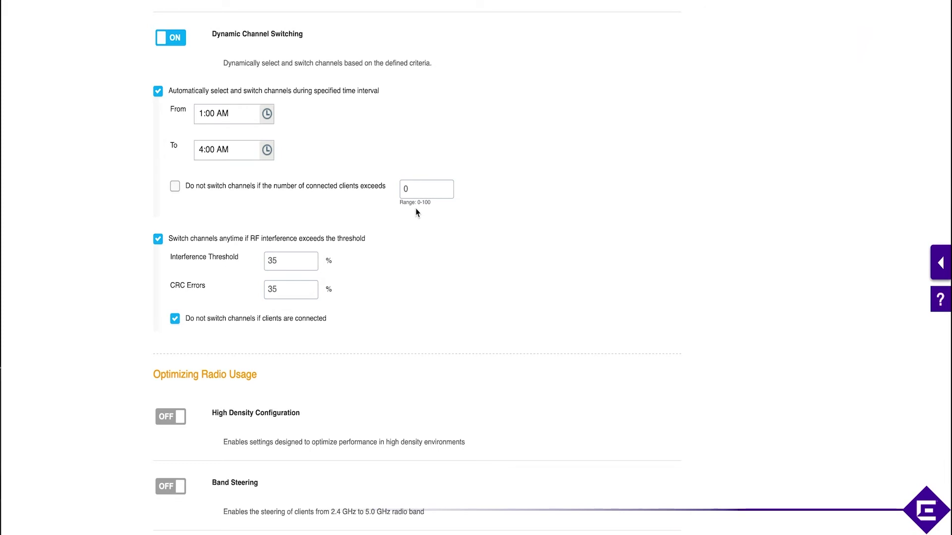
{"action": "left_click", "coordinate": [208, 109]}
{"action": "scroll", "coordinate": [278, 195], "scroll_direction": "down", "scroll_amount": 1}
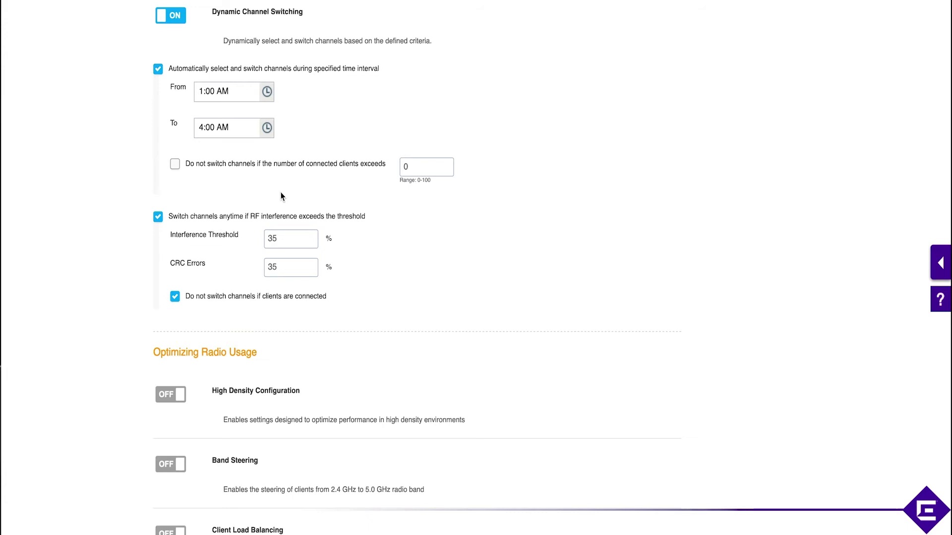
{"action": "scroll", "coordinate": [325, 302], "scroll_direction": "down", "scroll_amount": 4}
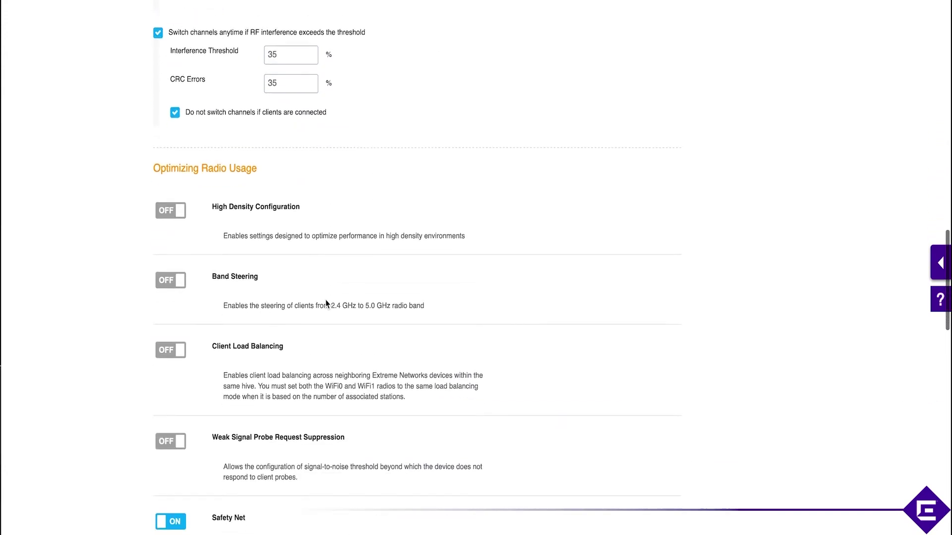
Step: Enable Weak Signal Probe Request Suppression on Custom-2.4 with a 15 dB SNR threshold
{"action": "scroll", "coordinate": [325, 300], "scroll_direction": "down", "scroll_amount": 2}
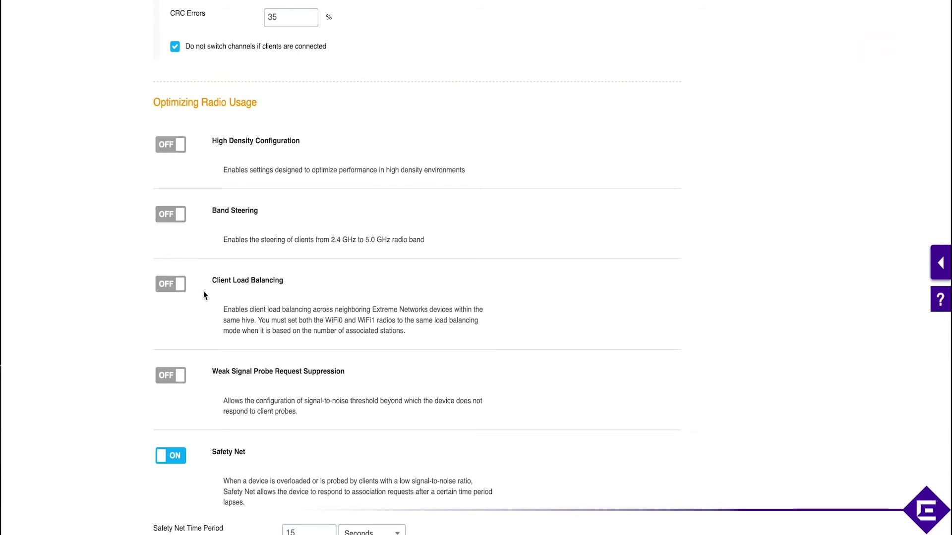
{"action": "scroll", "coordinate": [222, 328], "scroll_direction": "down", "scroll_amount": 3}
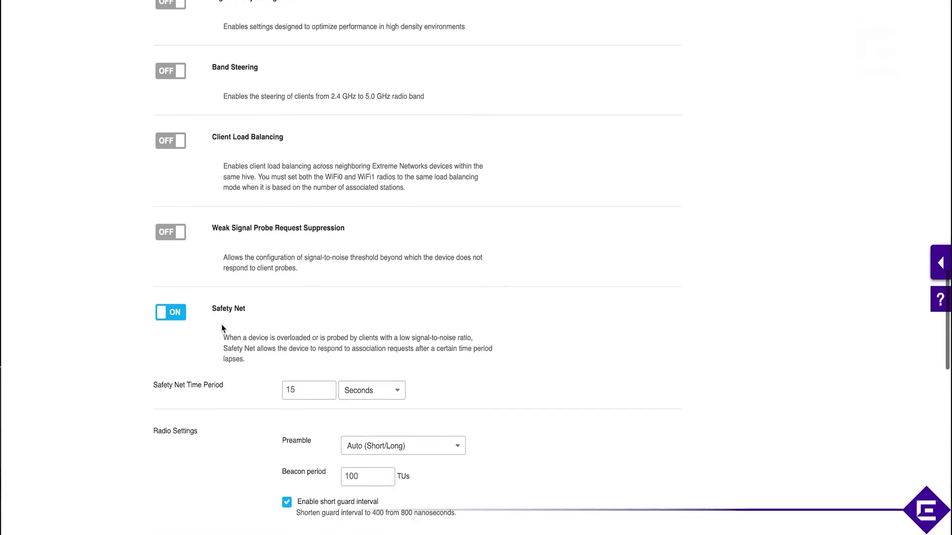
{"action": "left_click", "coordinate": [178, 234]}
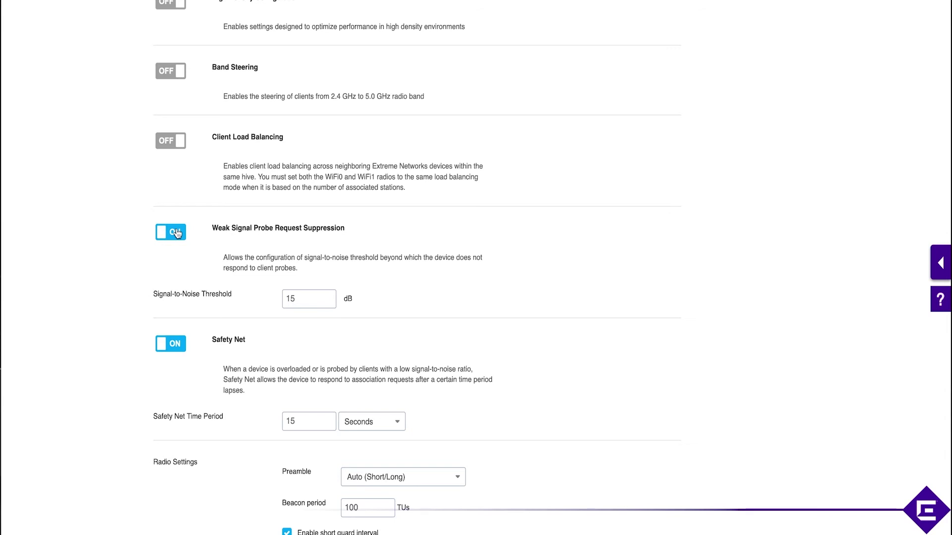
Step: Toggle Weak Signal Probe Request Suppression off and back on, then save the Custom-2.4 profile
{"action": "left_click", "coordinate": [176, 233]}
{"action": "left_click", "coordinate": [176, 233]}
{"action": "scroll", "coordinate": [379, 405], "scroll_direction": "down", "scroll_amount": 2}
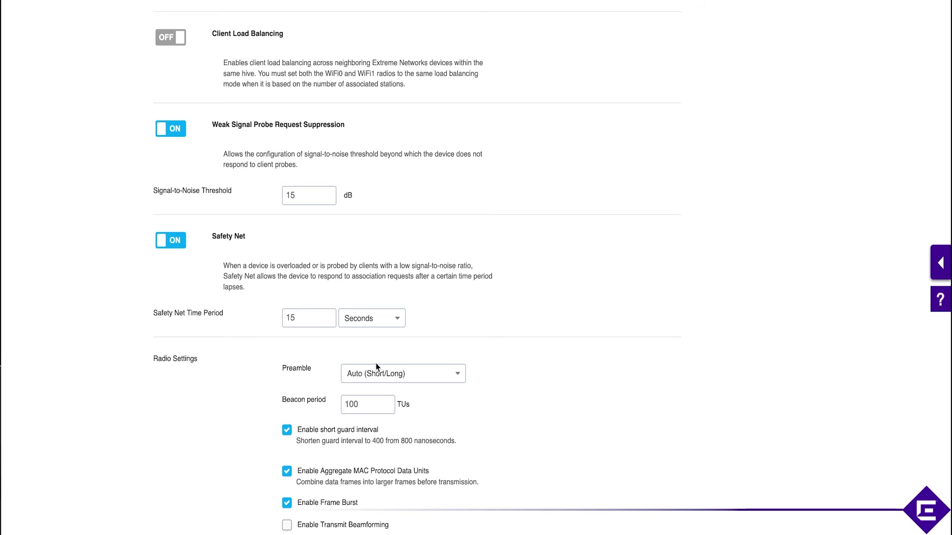
{"action": "scroll", "coordinate": [374, 362], "scroll_direction": "down", "scroll_amount": 1}
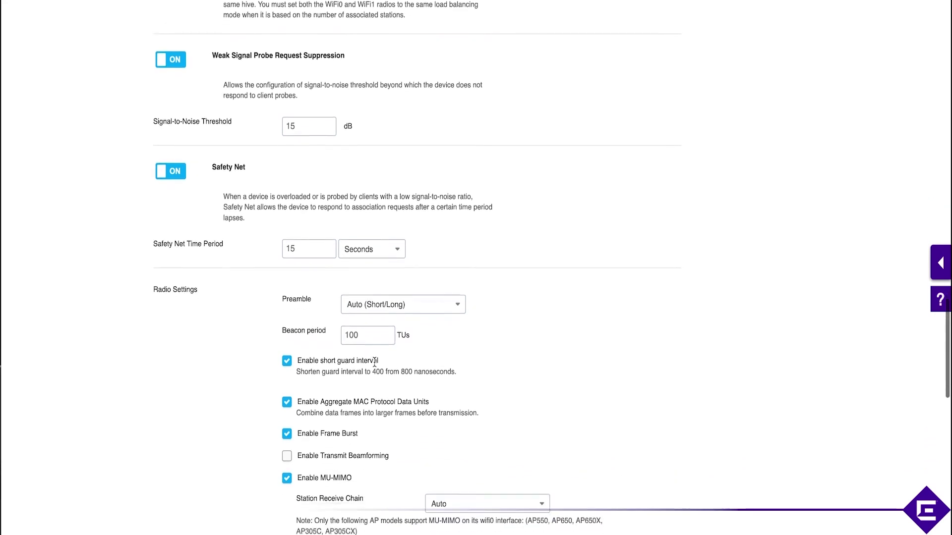
{"action": "scroll", "coordinate": [375, 363], "scroll_direction": "down", "scroll_amount": 8}
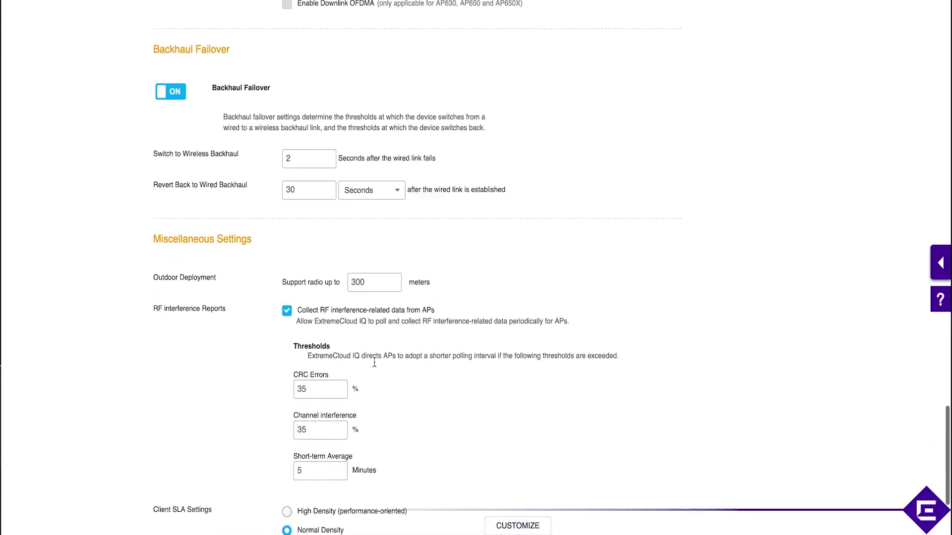
{"action": "scroll", "coordinate": [374, 364], "scroll_direction": "down", "scroll_amount": 5}
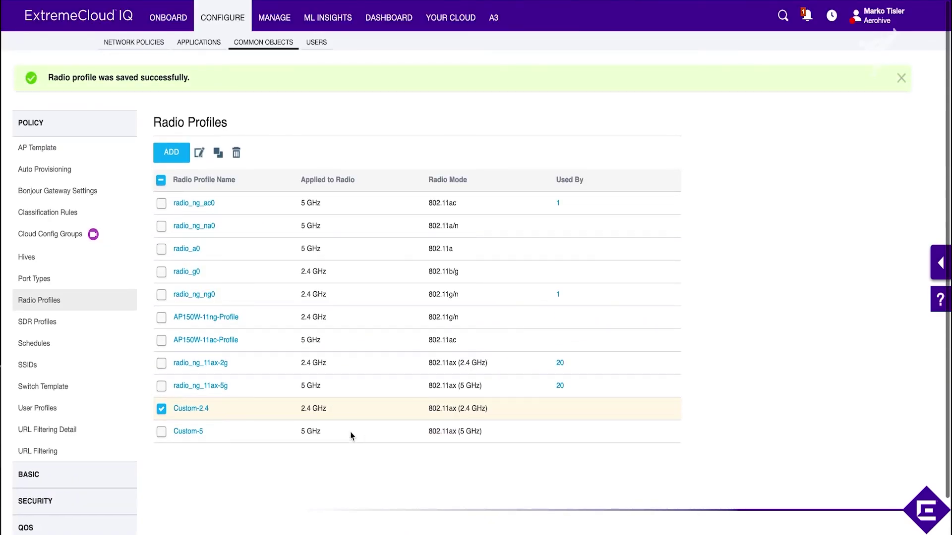
{"action": "left_click", "coordinate": [186, 432]}
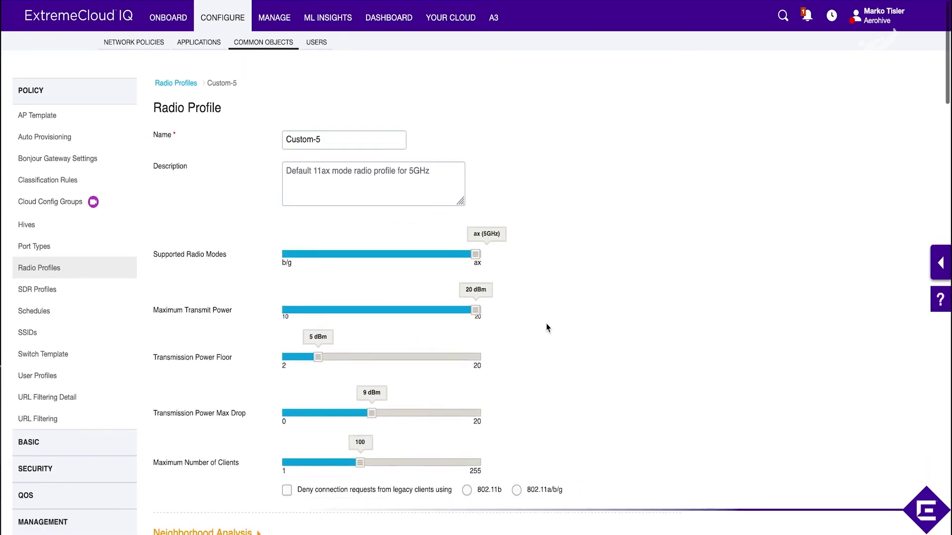
Step: Lower the Custom-5 profile's maximum transmit power from 20 dBm to 15 dBm
{"action": "scroll", "coordinate": [546, 323], "scroll_direction": "down", "scroll_amount": 1}
{"action": "left_click_drag", "start_coordinate": [477, 295], "coordinate": [379, 288]}
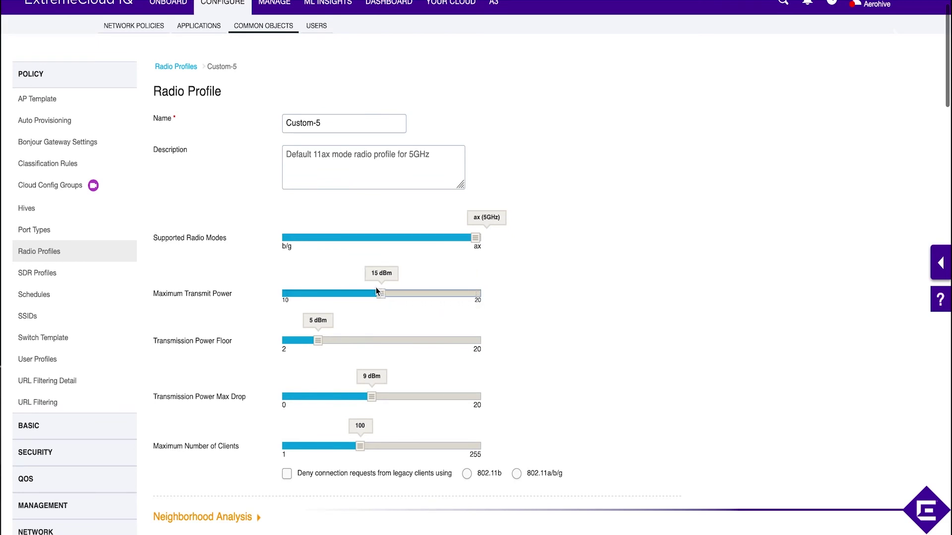
{"action": "scroll", "coordinate": [524, 335], "scroll_direction": "down", "scroll_amount": 1}
{"action": "scroll", "coordinate": [524, 335], "scroll_direction": "down", "scroll_amount": 7}
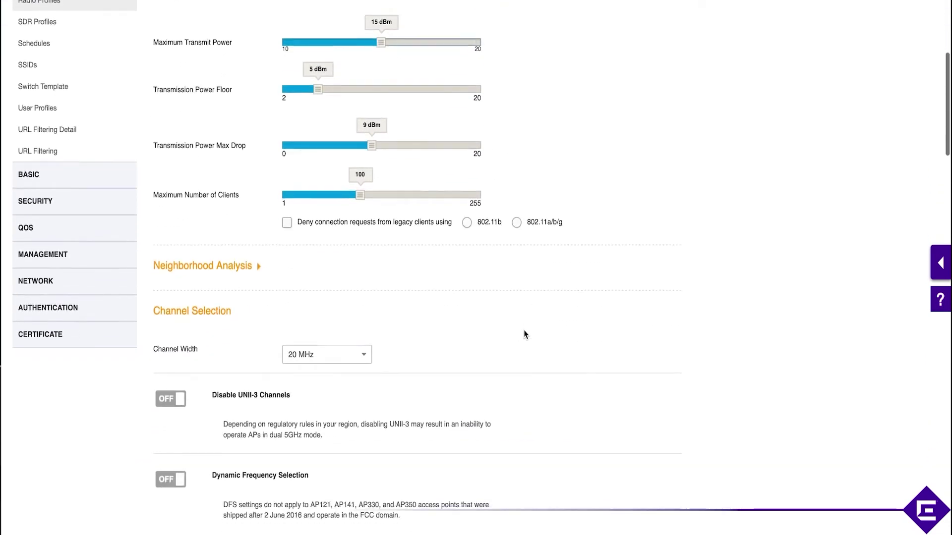
{"action": "scroll", "coordinate": [525, 334], "scroll_direction": "down", "scroll_amount": 3}
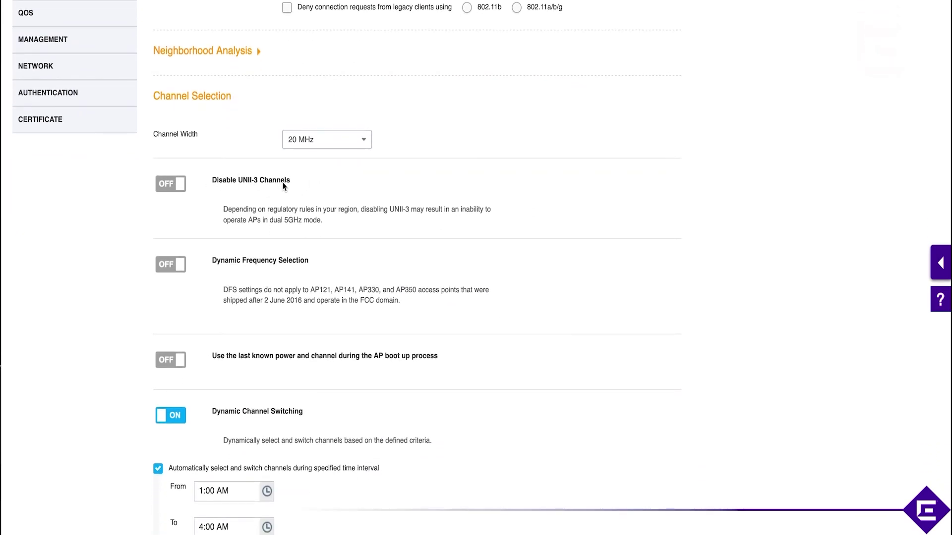
Step: Turn on Dynamic Frequency Selection in the Custom-5 profile
{"action": "left_click", "coordinate": [176, 263]}
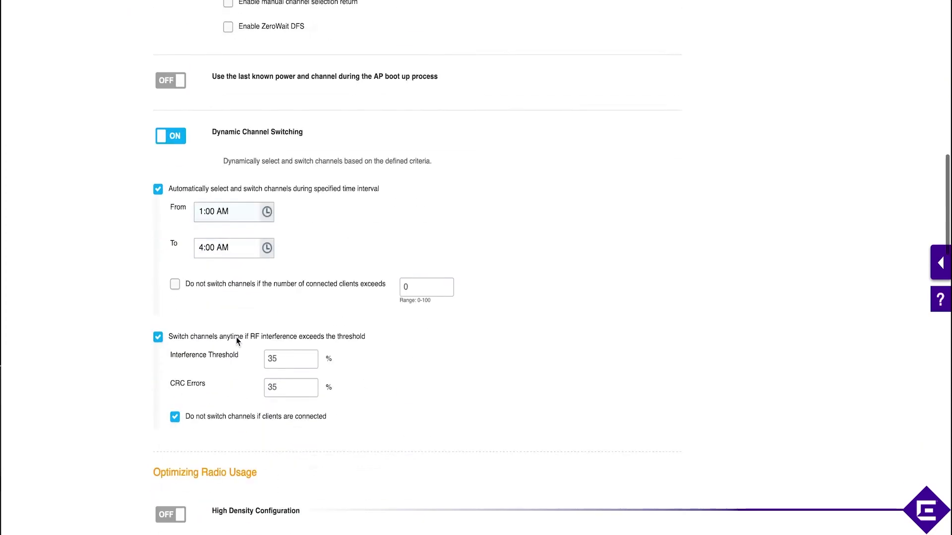
{"action": "scroll", "coordinate": [236, 338], "scroll_direction": "down", "scroll_amount": 3}
{"action": "key", "text": "ctrl+Up"}
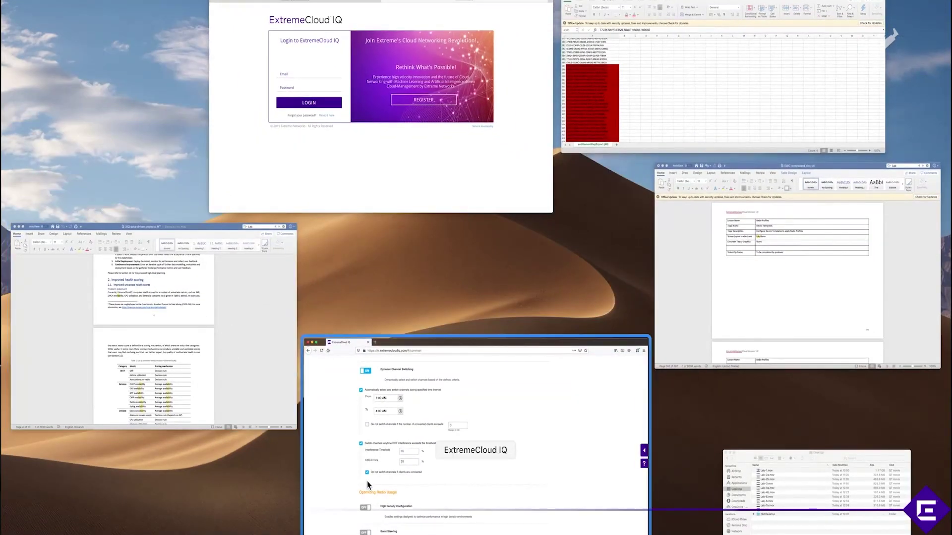
{"action": "left_click", "coordinate": [367, 481]}
{"action": "scroll", "coordinate": [367, 483], "scroll_direction": "down", "scroll_amount": 15}
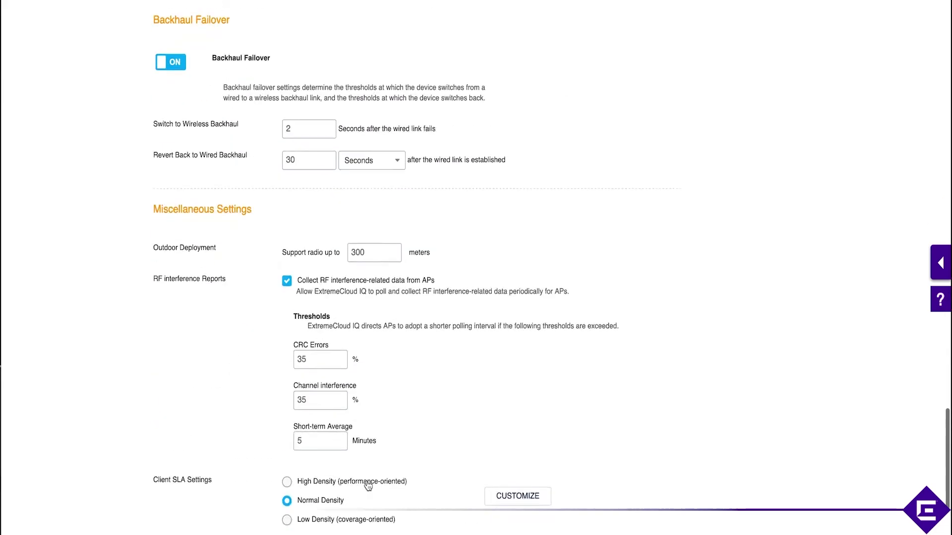
{"action": "scroll", "coordinate": [368, 486], "scroll_direction": "down", "scroll_amount": 10}
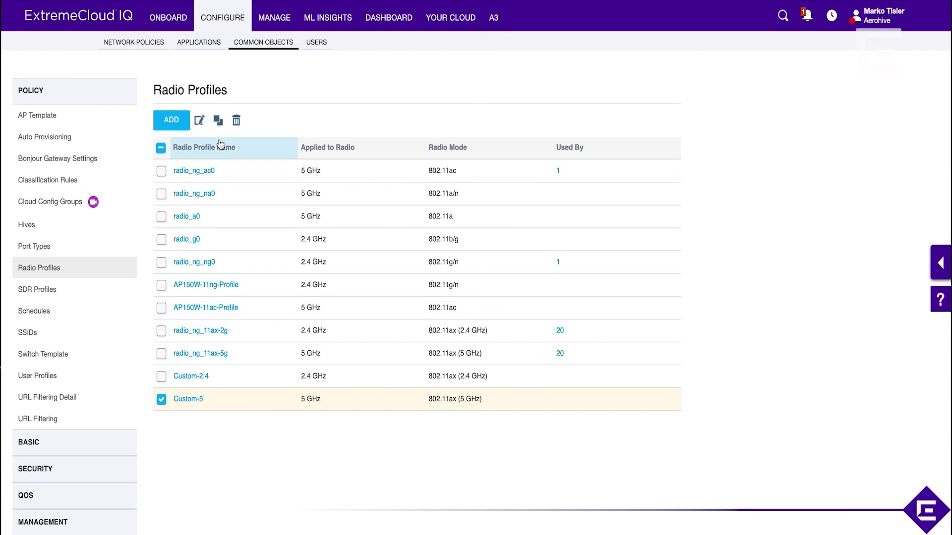
Step: Go to the Manage Devices list showing access point AH-6e3d80
{"action": "left_click", "coordinate": [264, 20]}
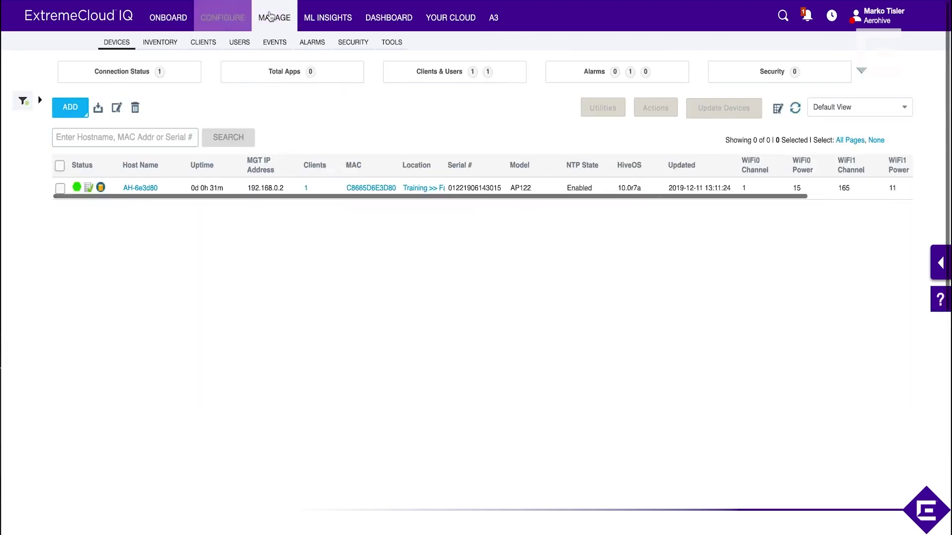
Step: Open AH-6e3d80's Interface Settings under Configure and expand Wireless Interfaces
{"action": "left_click", "coordinate": [146, 190]}
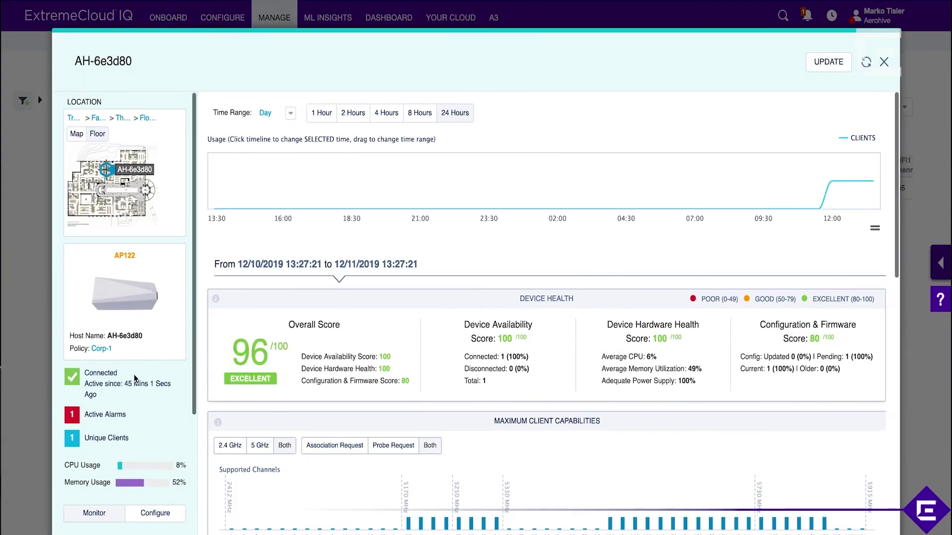
{"action": "left_click", "coordinate": [158, 516]}
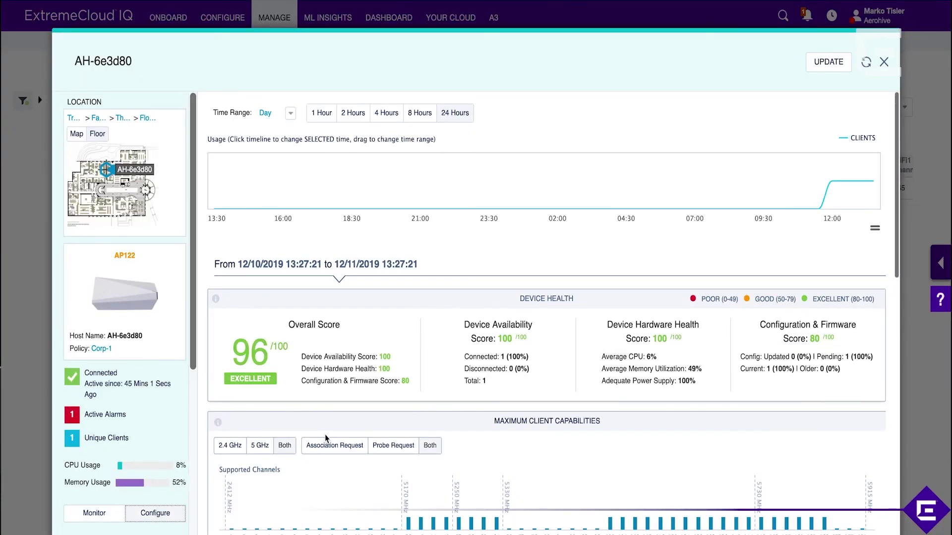
{"action": "scroll", "coordinate": [183, 382], "scroll_direction": "down", "scroll_amount": 1}
{"action": "scroll", "coordinate": [183, 382], "scroll_direction": "down", "scroll_amount": 5}
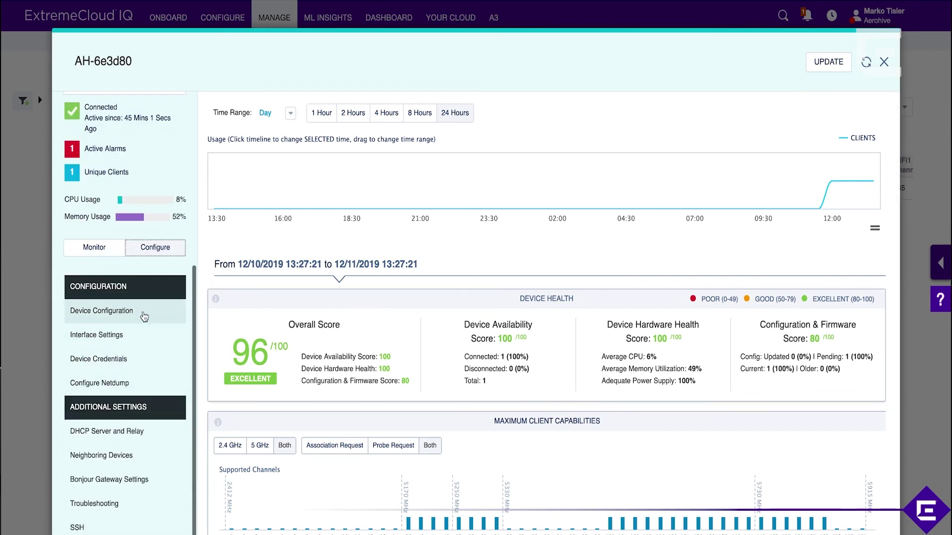
{"action": "left_click", "coordinate": [133, 338]}
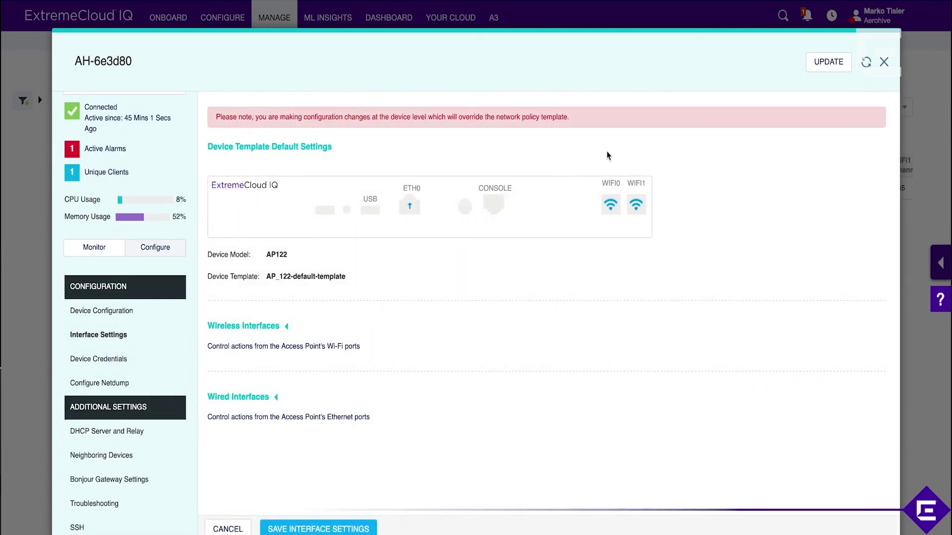
{"action": "left_click", "coordinate": [265, 327]}
Step: Set WiFi 0's radio profile to Custom-2.4 and WiFi 1's to Custom-5
{"action": "scroll", "coordinate": [309, 285], "scroll_direction": "down", "scroll_amount": 3}
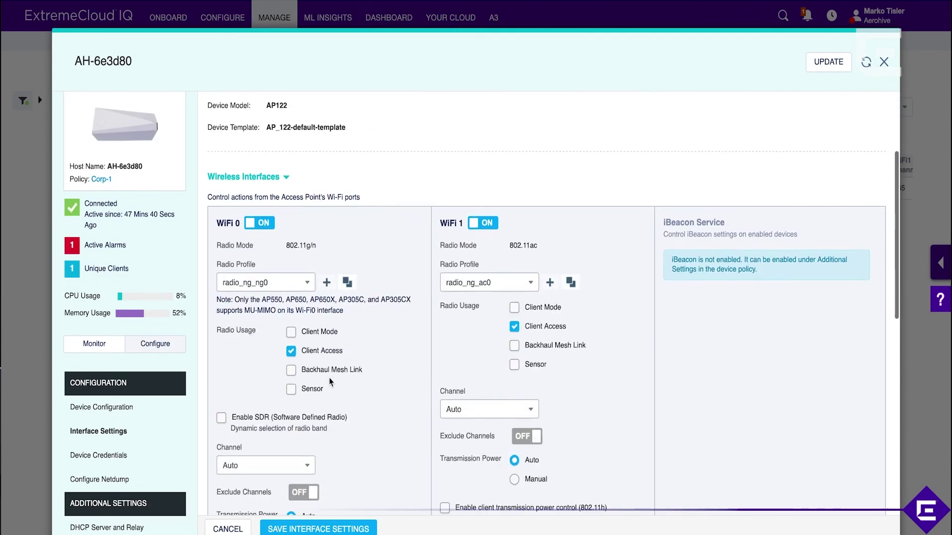
{"action": "left_click", "coordinate": [307, 284]}
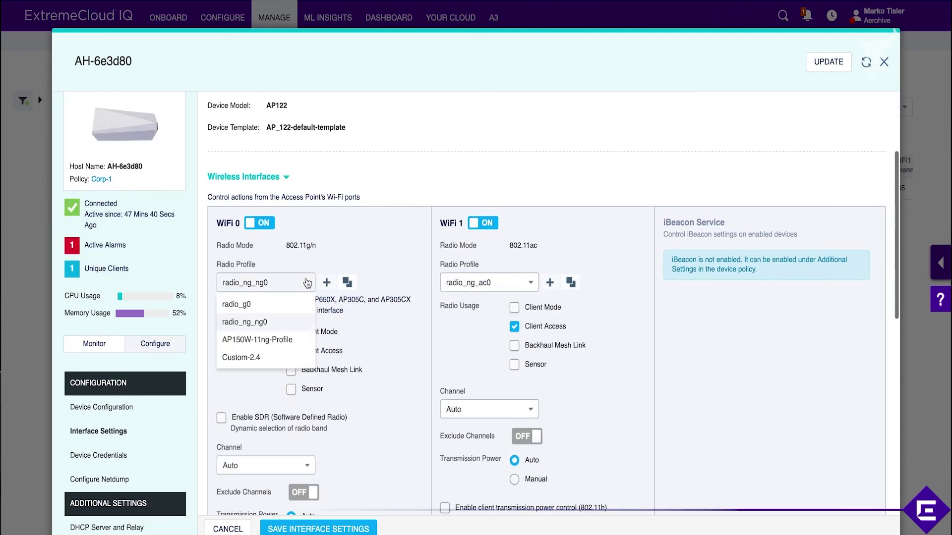
{"action": "left_click", "coordinate": [257, 358]}
{"action": "left_click", "coordinate": [517, 282]}
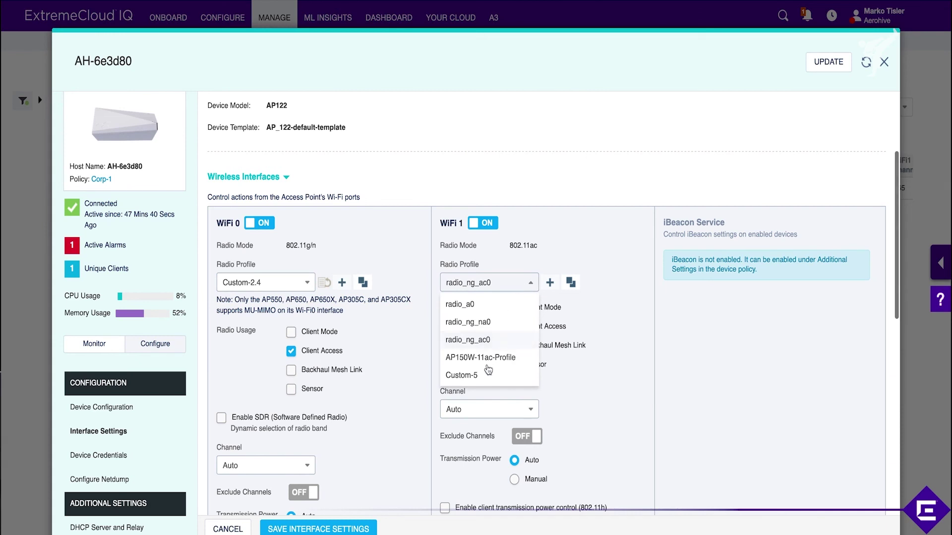
{"action": "left_click", "coordinate": [476, 376]}
{"action": "scroll", "coordinate": [587, 409], "scroll_direction": "down", "scroll_amount": 3}
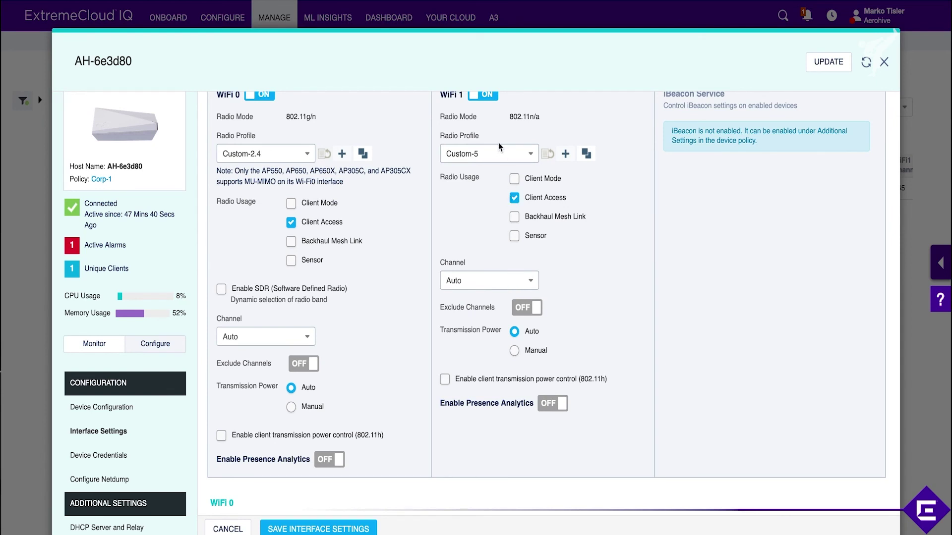
{"action": "left_click", "coordinate": [531, 313]}
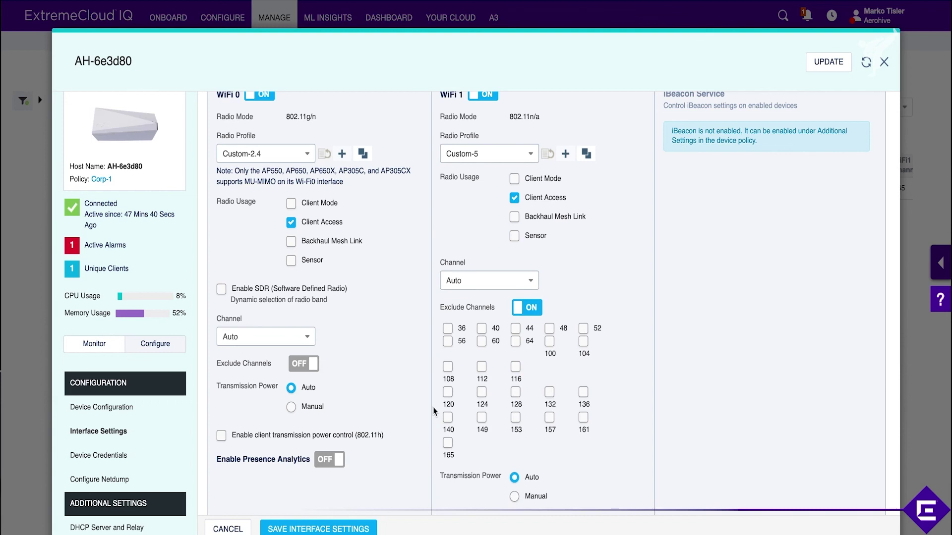
{"action": "left_click", "coordinate": [528, 311]}
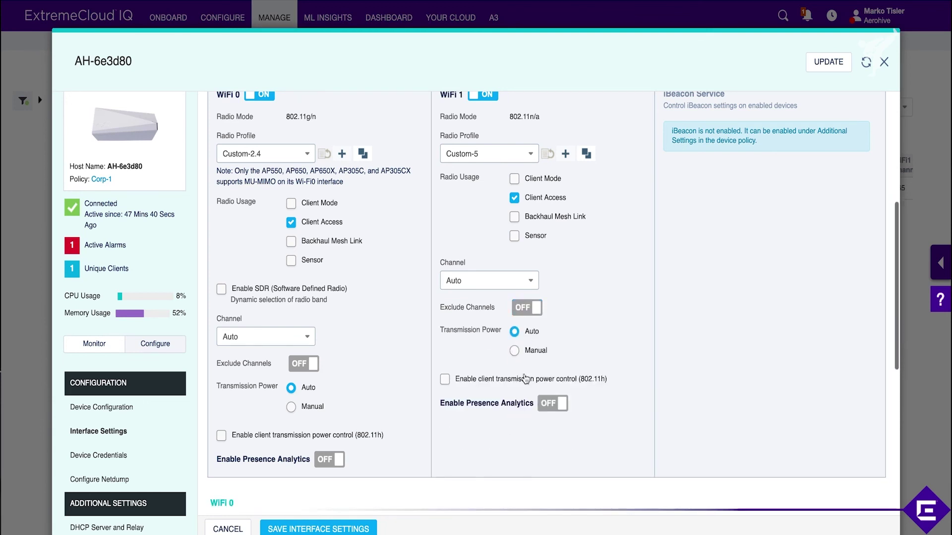
{"action": "left_click", "coordinate": [516, 351]}
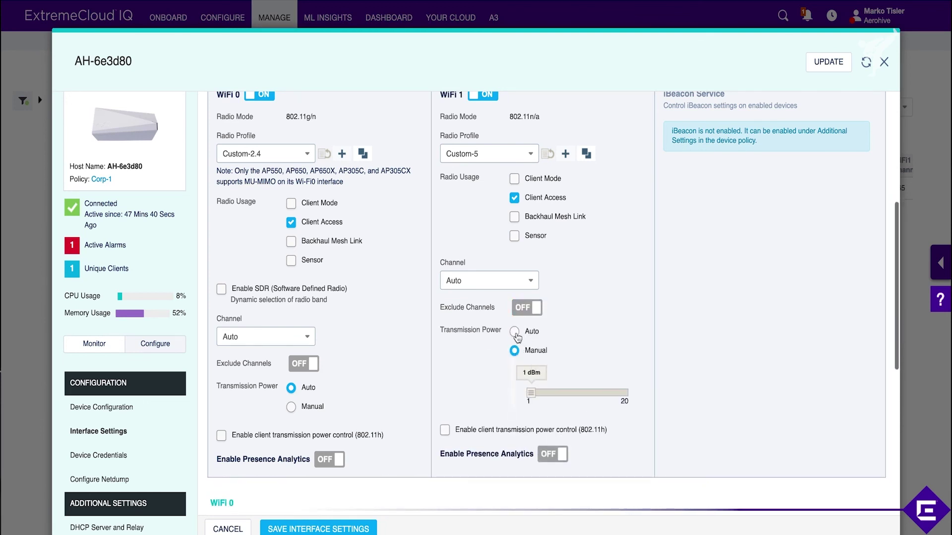
{"action": "left_click", "coordinate": [516, 332]}
{"action": "left_click", "coordinate": [529, 307]}
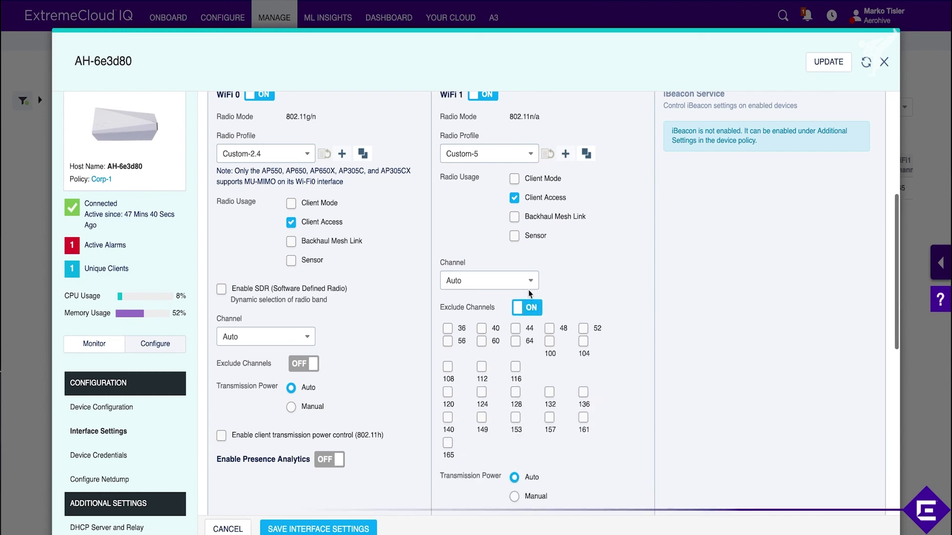
{"action": "left_click", "coordinate": [528, 280]}
{"action": "scroll", "coordinate": [512, 395], "scroll_direction": "down", "scroll_amount": 5}
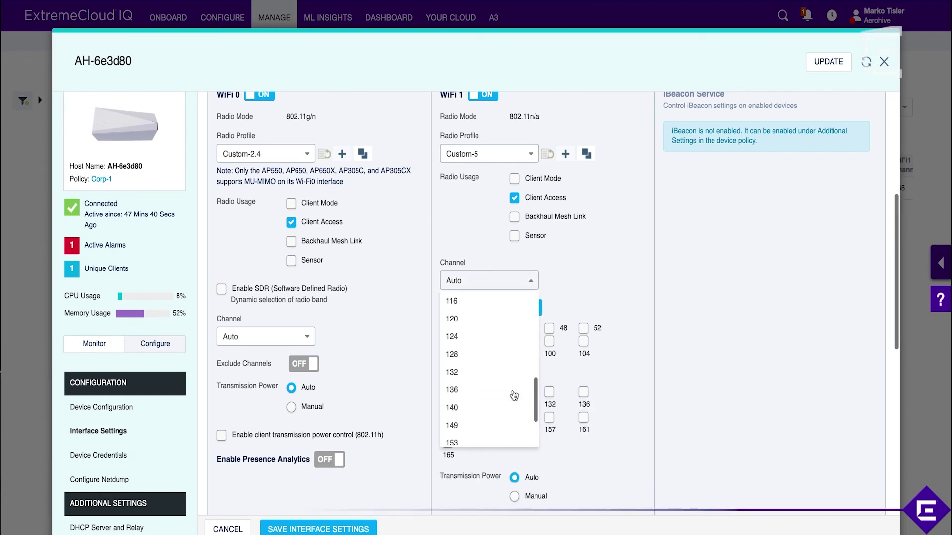
{"action": "scroll", "coordinate": [513, 395], "scroll_direction": "down", "scroll_amount": 3}
{"action": "left_click", "coordinate": [579, 306]}
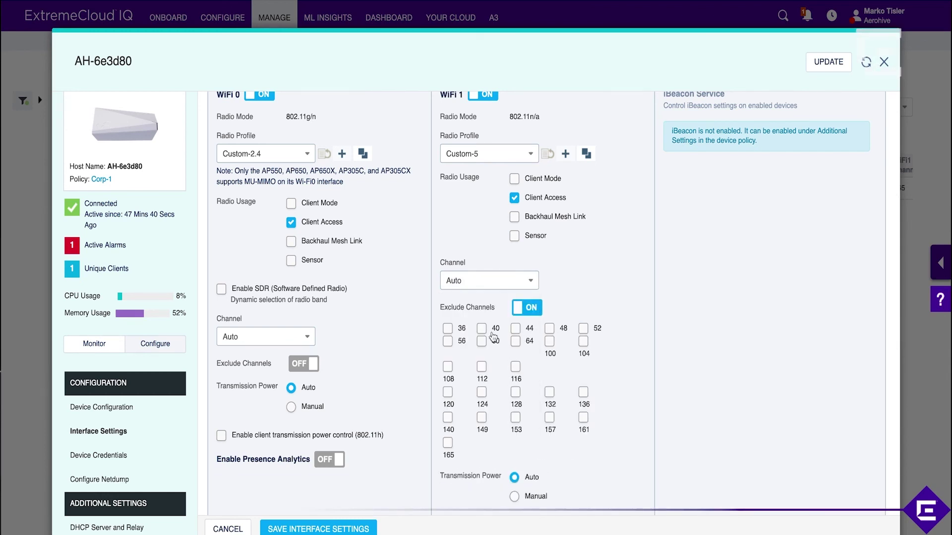
{"action": "left_click", "coordinate": [513, 152]}
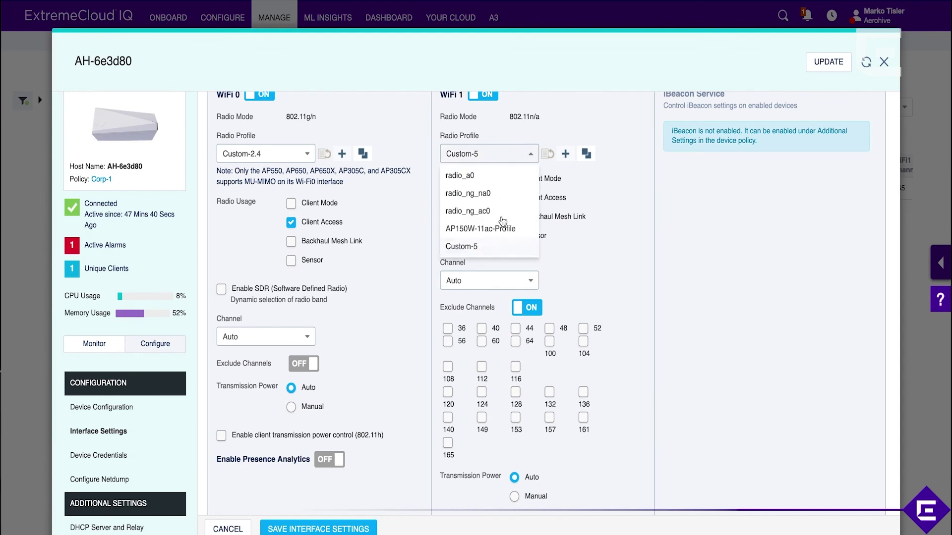
{"action": "scroll", "coordinate": [503, 223], "scroll_direction": "up", "scroll_amount": 1}
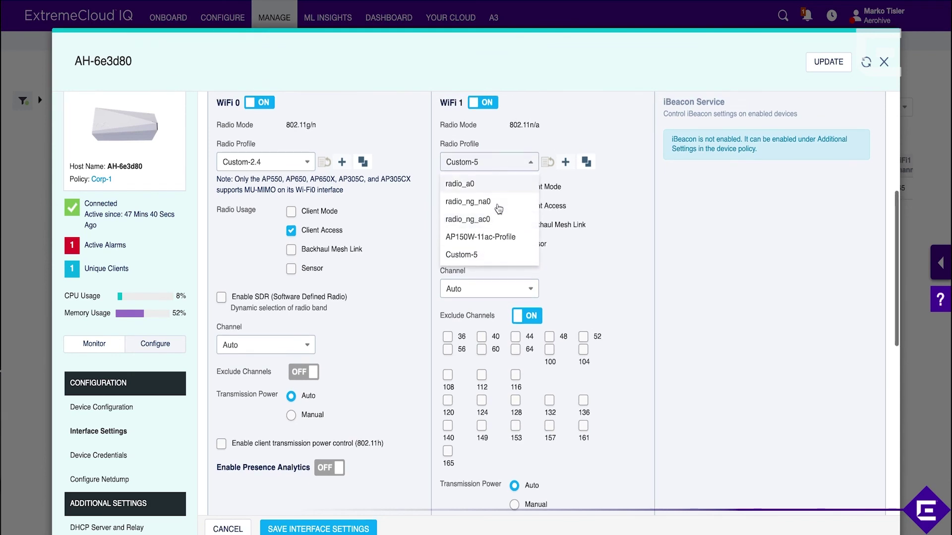
{"action": "left_click", "coordinate": [497, 219]}
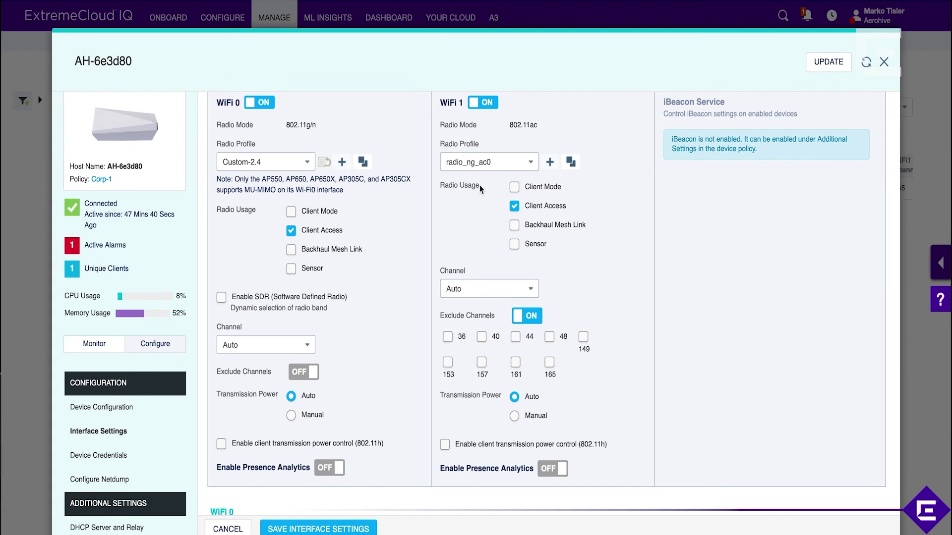
{"action": "left_click", "coordinate": [487, 168]}
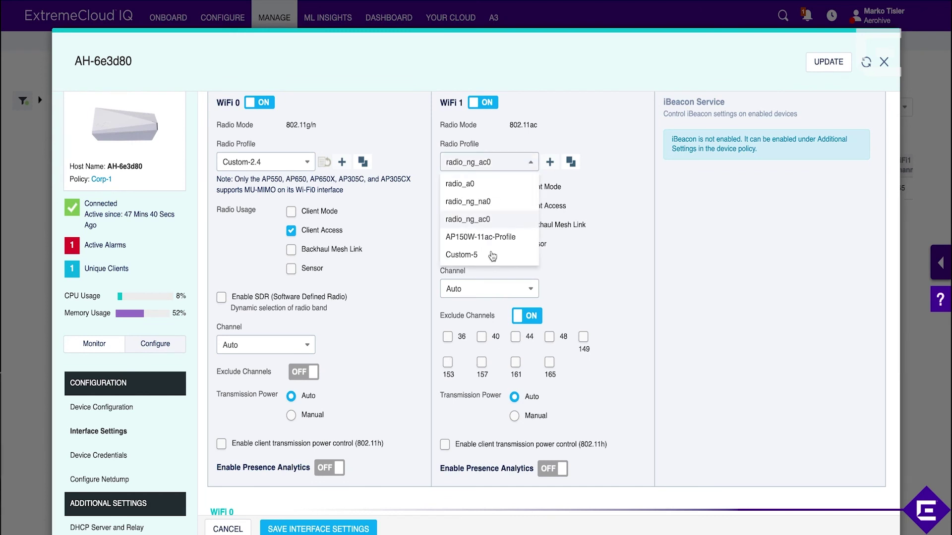
{"action": "left_click", "coordinate": [491, 257]}
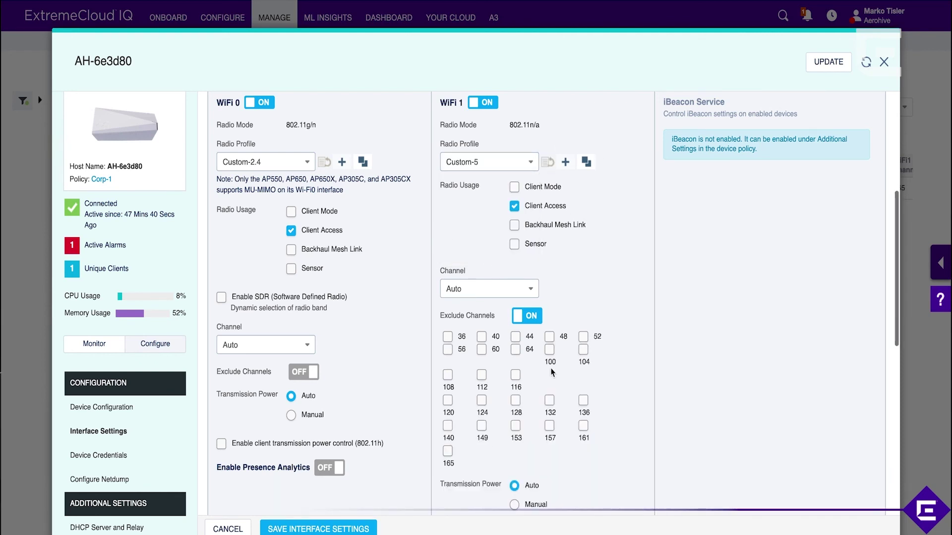
{"action": "scroll", "coordinate": [643, 342], "scroll_direction": "down", "scroll_amount": 5}
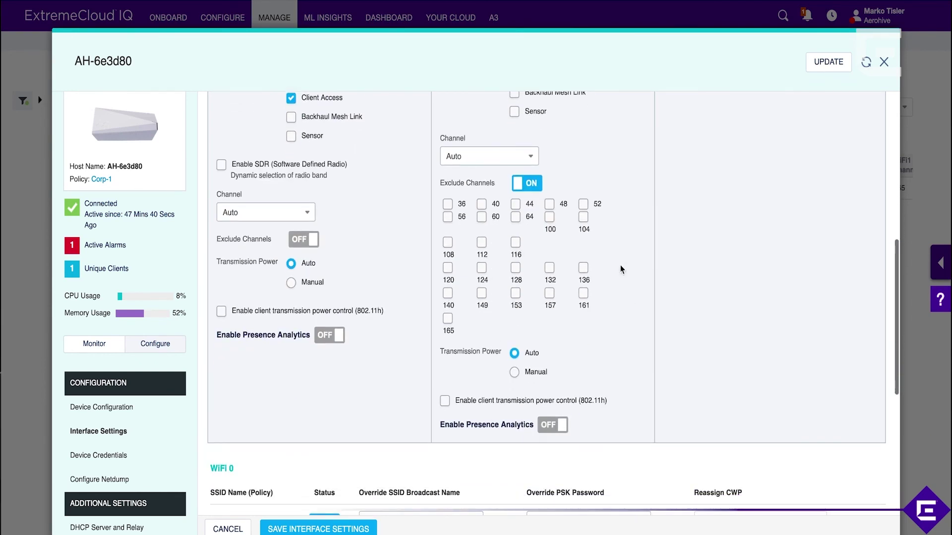
{"action": "left_click", "coordinate": [538, 184]}
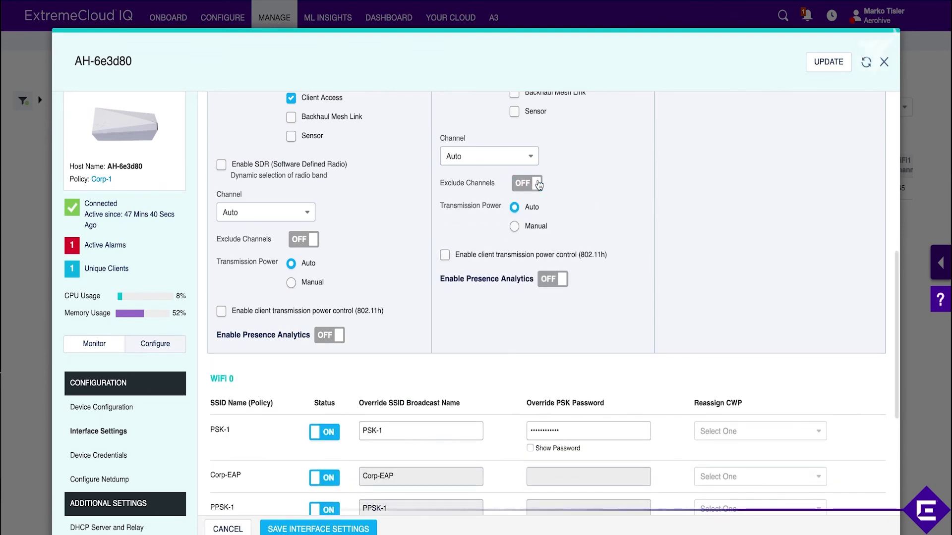
Step: Save AH-6e3d80's interface settings with the new radio profile assignments
{"action": "scroll", "coordinate": [636, 151], "scroll_direction": "down", "scroll_amount": 6}
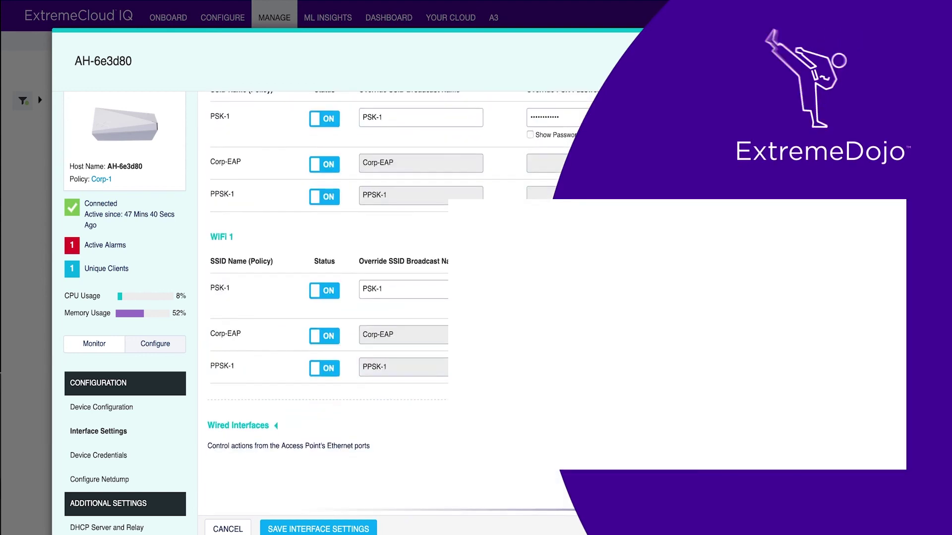
{"action": "left_click", "coordinate": [345, 528]}
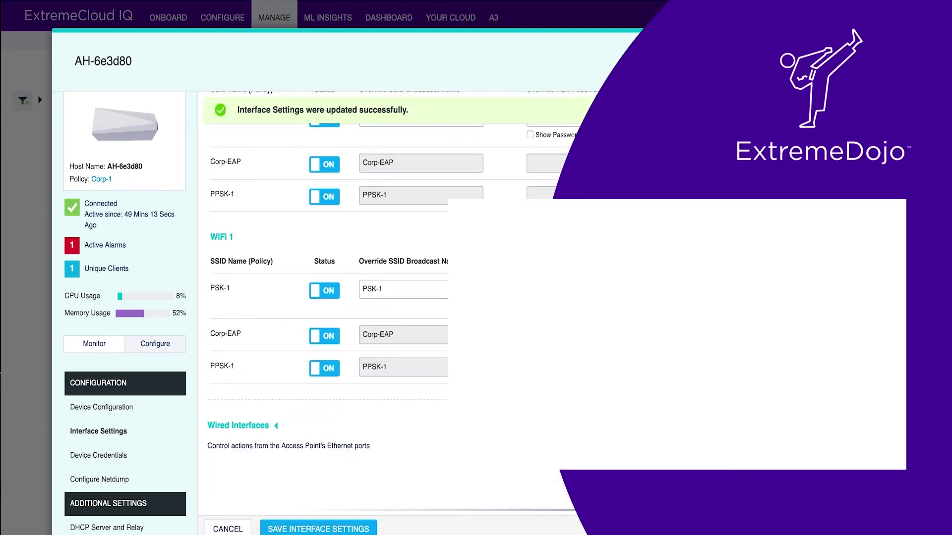